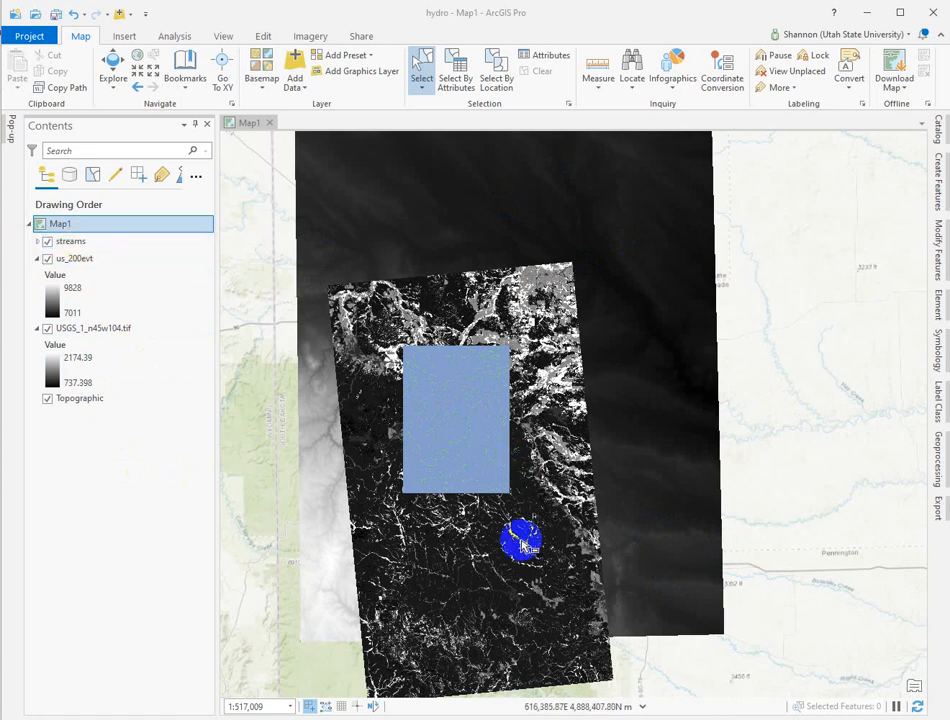
- Zoom the map to the full extent of the USGS_1_n45w104.tif layer
{"action": "scroll", "coordinate": [471, 418], "scroll_direction": "up", "scroll_amount": 1}
{"action": "scroll", "coordinate": [473, 424], "scroll_direction": "up", "scroll_amount": 4}
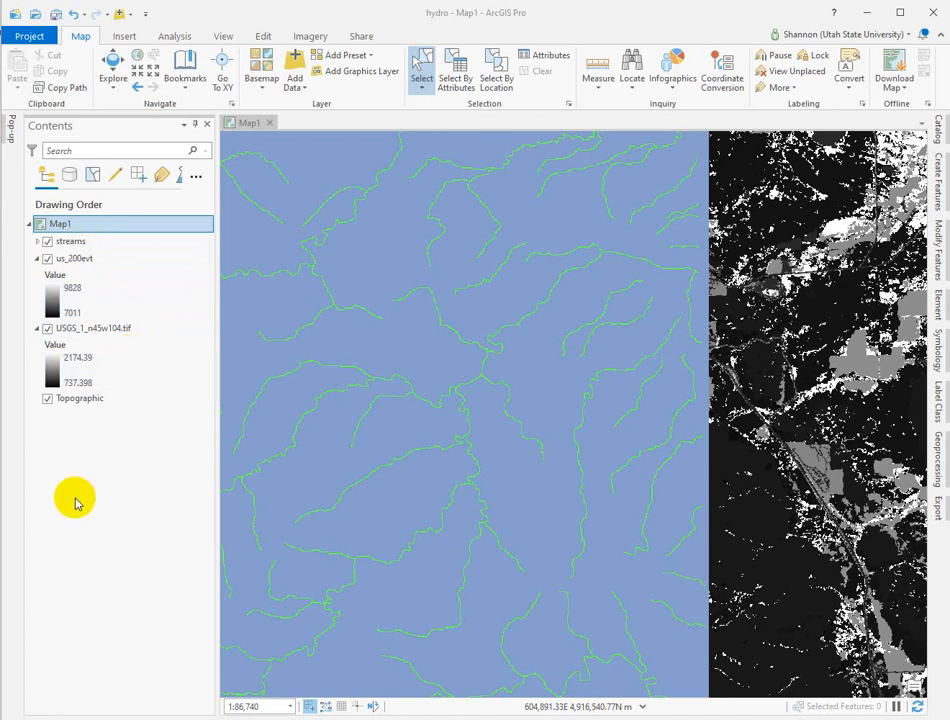
{"action": "scroll", "coordinate": [545, 250], "scroll_direction": "down", "scroll_amount": 6}
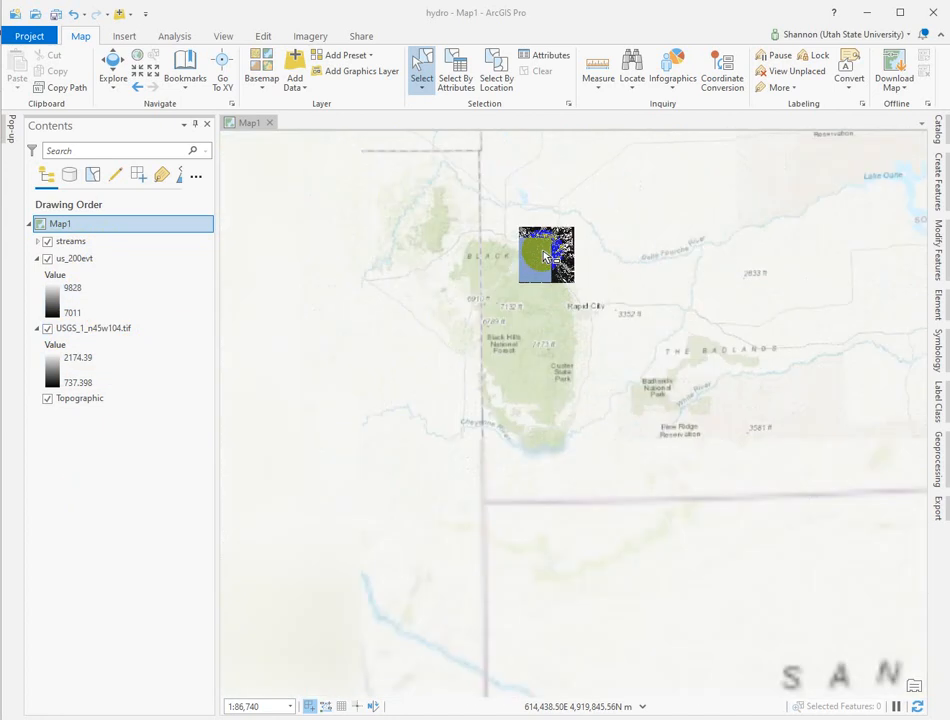
{"action": "right_click", "coordinate": [94, 333]}
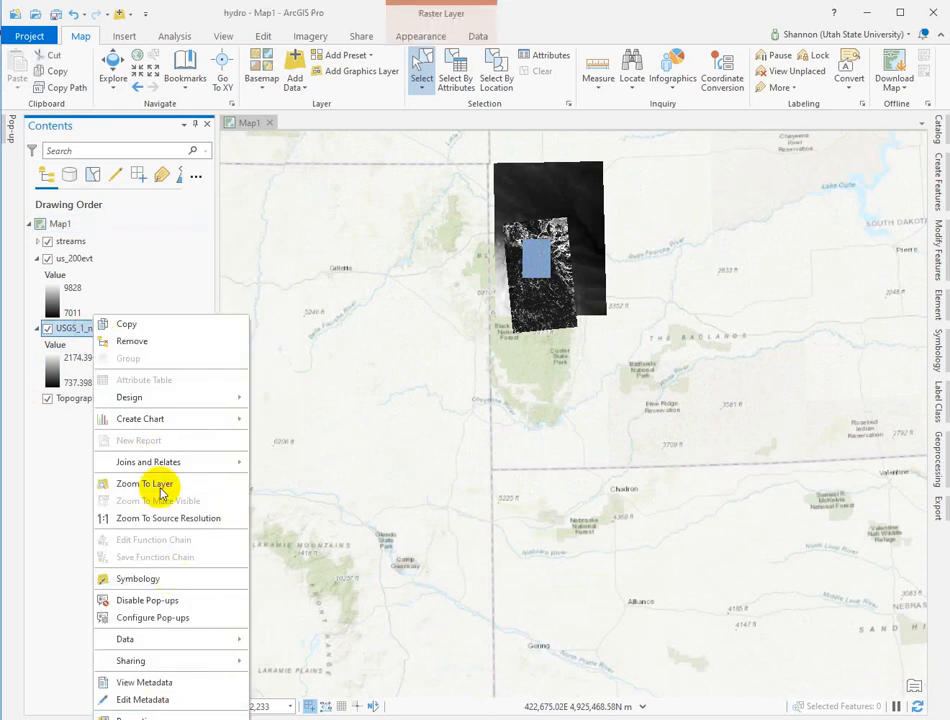
{"action": "left_click", "coordinate": [190, 483]}
{"action": "left_click", "coordinate": [437, 487]}
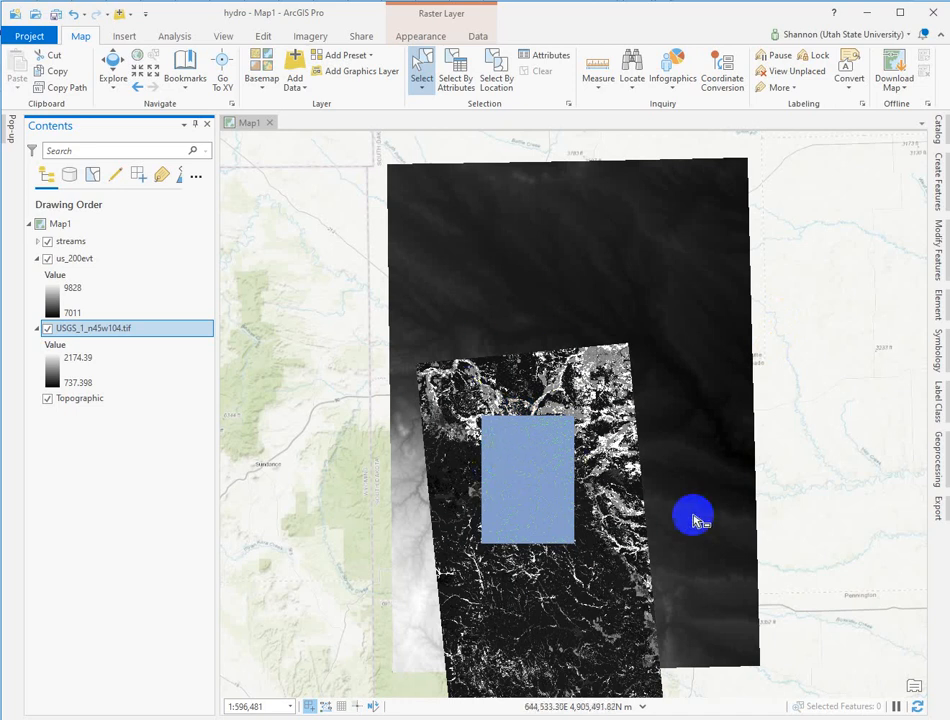
- Open the geoprocessing tool search and select its previous search term for replacement
{"action": "left_click", "coordinate": [938, 450]}
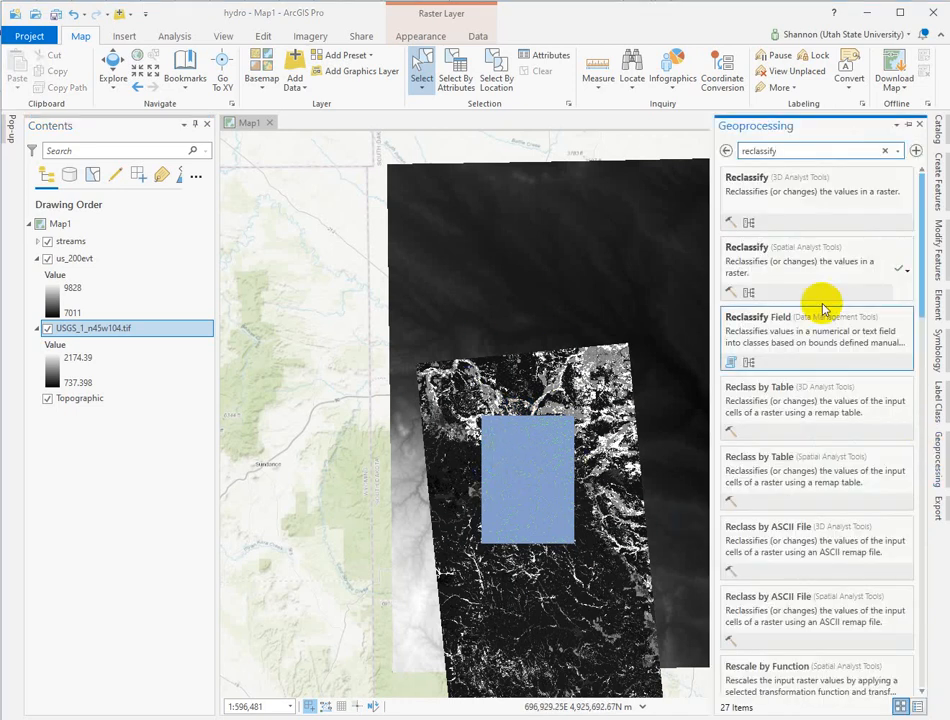
{"action": "left_click_drag", "start_coordinate": [797, 150], "coordinate": [710, 157]}
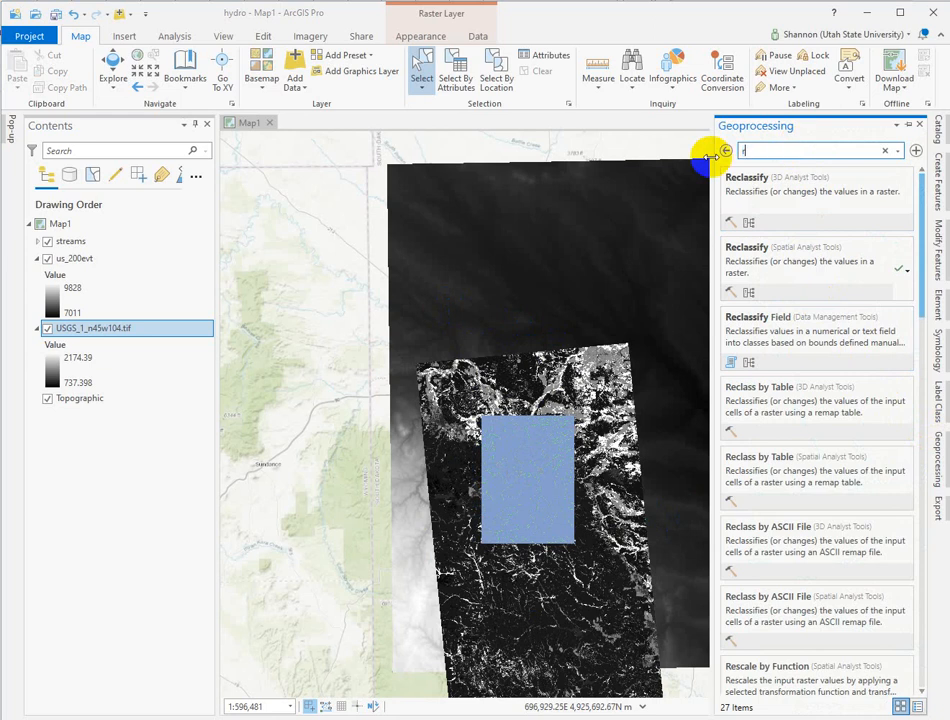
{"action": "type", "text": "repro"}
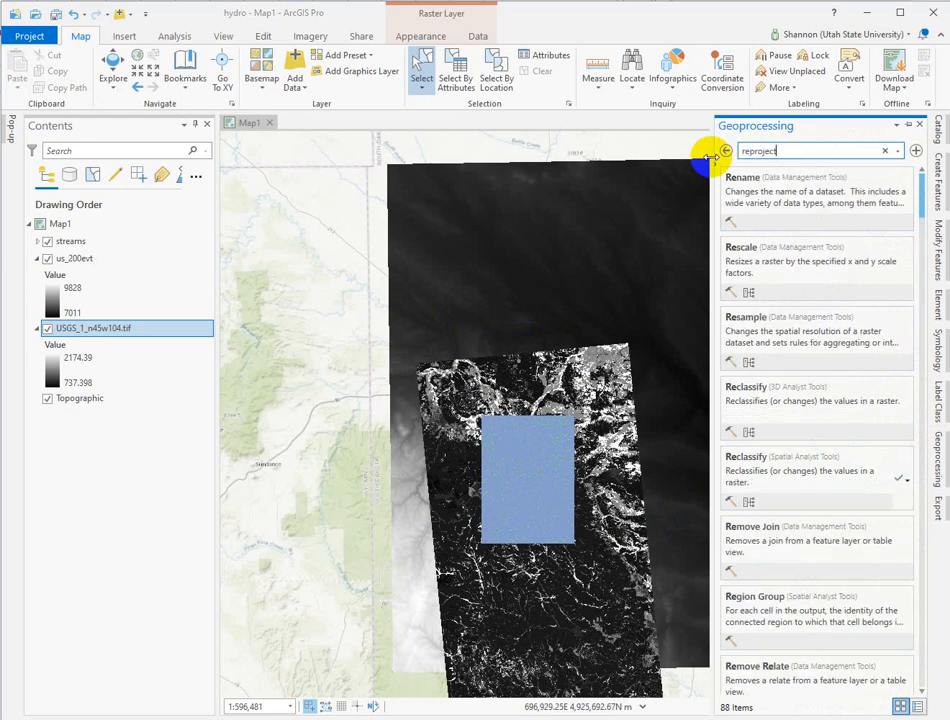
{"action": "type", "text": "ject"}
{"action": "key", "text": "BackSpace"}
{"action": "key", "text": "BackSpace"}
{"action": "key", "text": "BackSpace"}
{"action": "key", "text": "BackSpace"}
{"action": "key", "text": "BackSpace"}
{"action": "key", "text": "BackSpace"}
{"action": "key", "text": "BackSpace"}
{"action": "key", "text": "BackSpace"}
{"action": "key", "text": "BackSpace"}
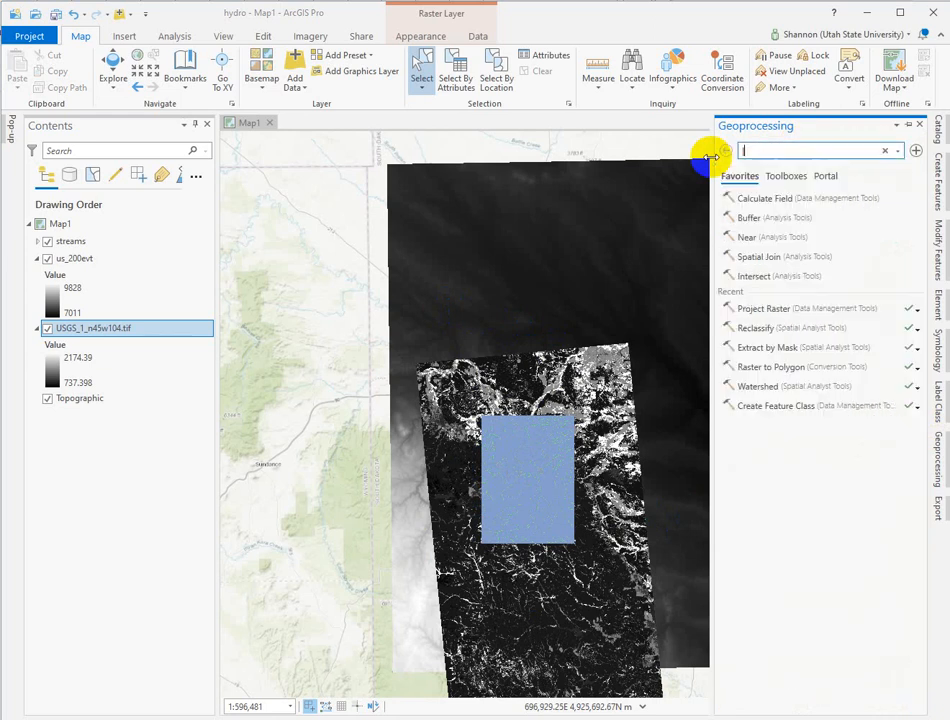
{"action": "key", "text": "BackSpace"}
{"action": "key", "text": "BackSpace"}
{"action": "key", "text": "BackSpace"}
{"action": "key", "text": "BackSpace"}
{"action": "key", "text": "BackSpace"}
{"action": "key", "text": "BackSpace"}
{"action": "key", "text": "BackSpace"}
{"action": "key", "text": "BackSpace"}
{"action": "key", "text": "BackSpace"}
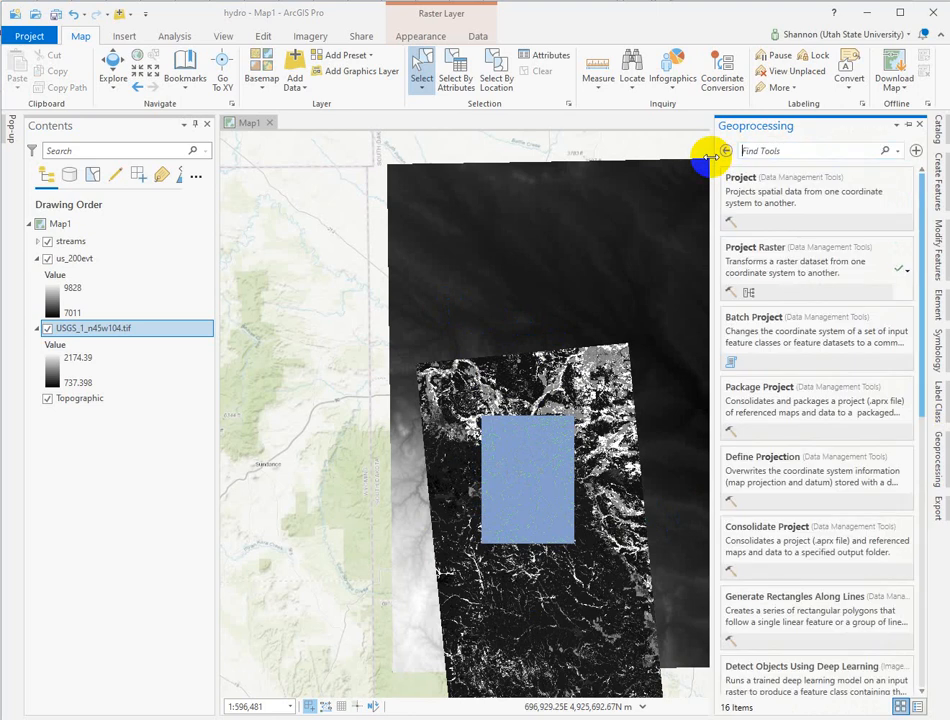
- Find and open the Project Raster tool and choose USGS_1_n45w104.tif as its input raster
{"action": "type", "text": "project raster"}
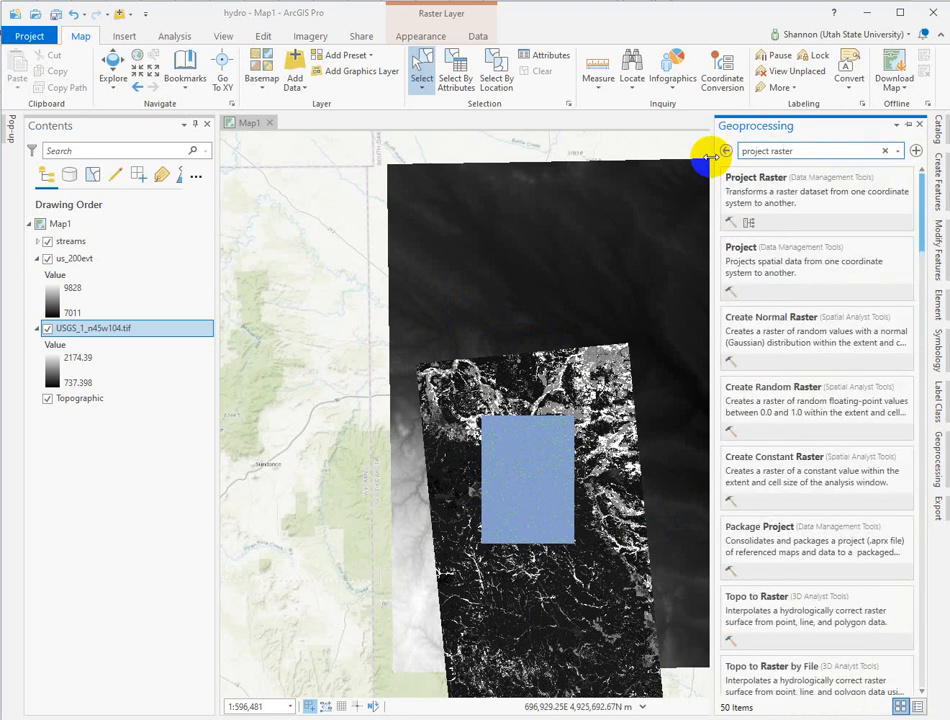
{"action": "left_click", "coordinate": [757, 180]}
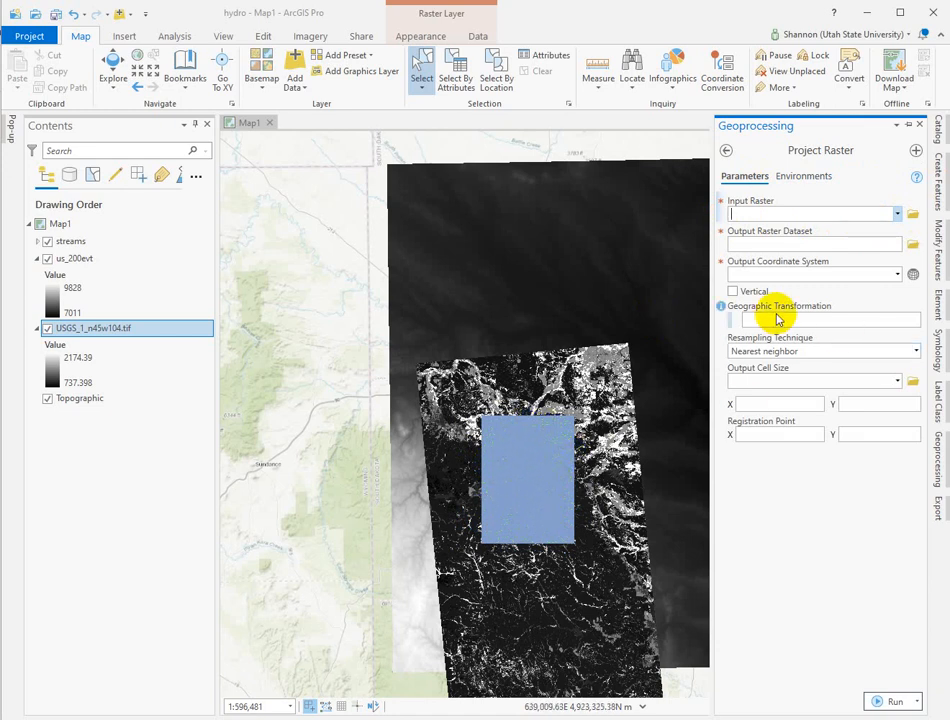
{"action": "left_click", "coordinate": [897, 216]}
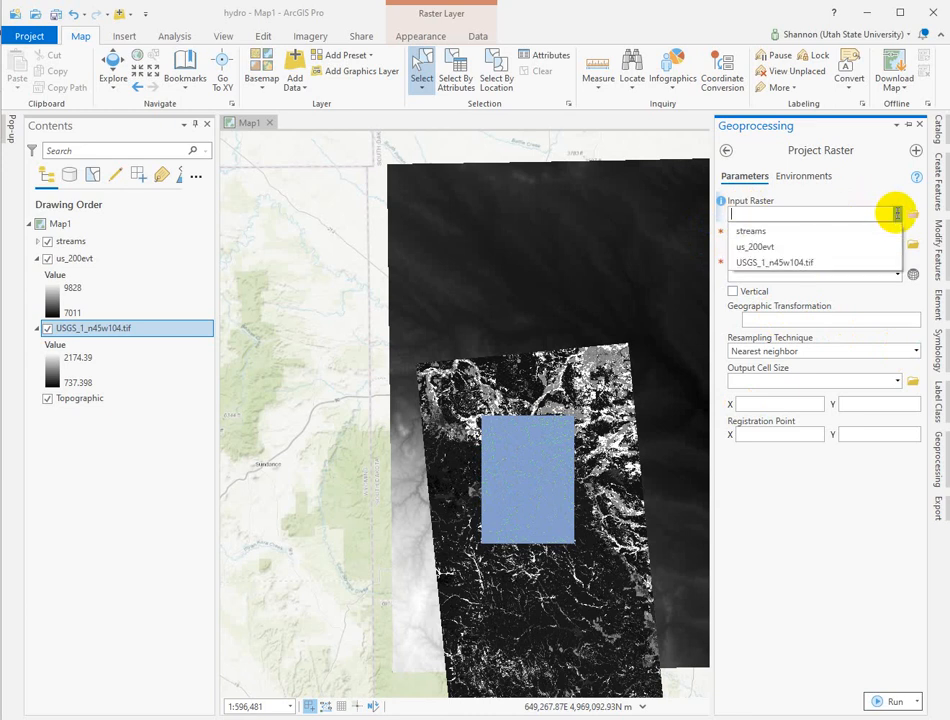
{"action": "left_click", "coordinate": [776, 264]}
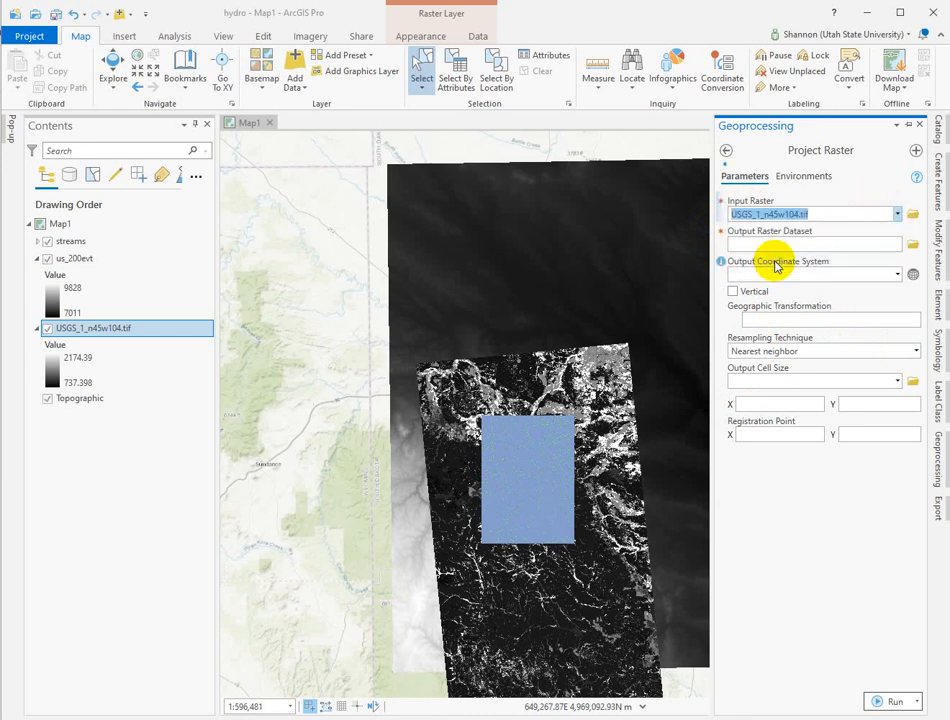
- Name the output raster dataset DEM_30m in the SD_Snail folder and take its output coordinate system from the streams layer
{"action": "left_click", "coordinate": [912, 245]}
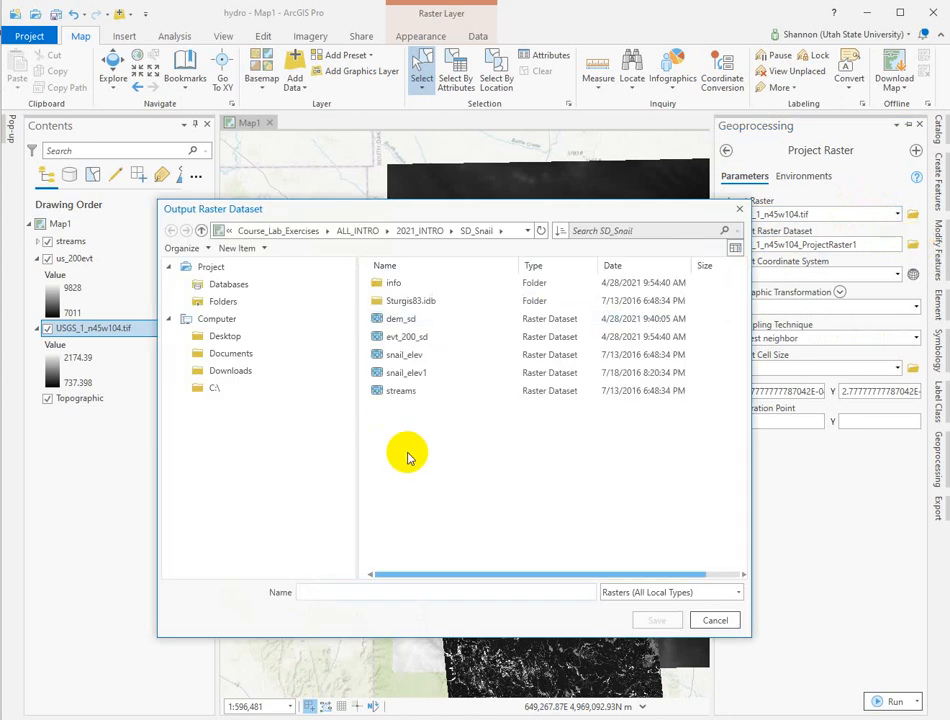
{"action": "type", "text": "DEM"}
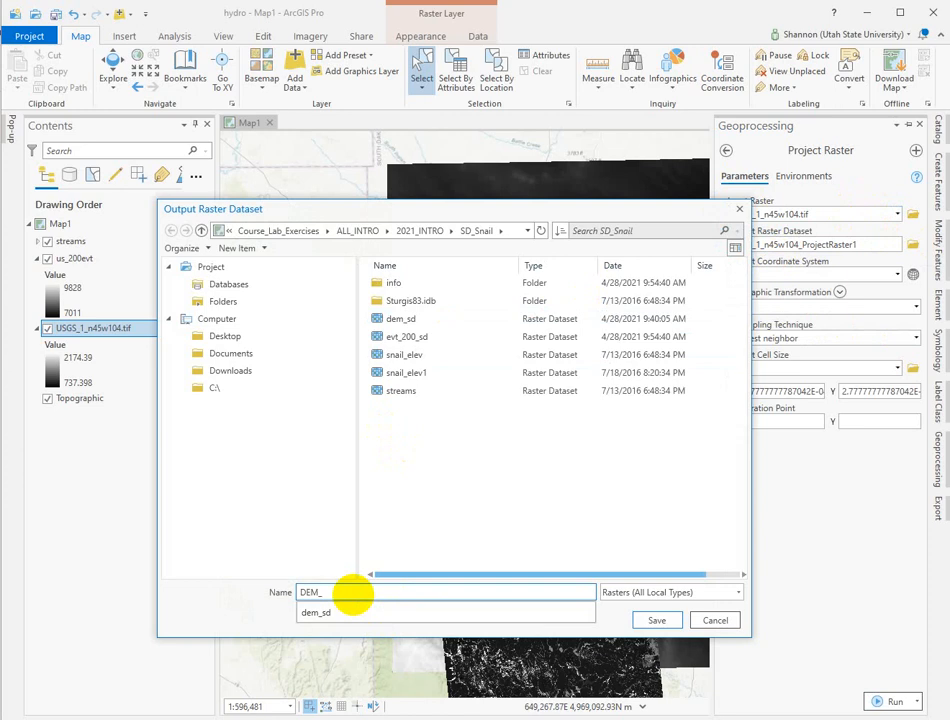
{"action": "type", "text": "_30m"}
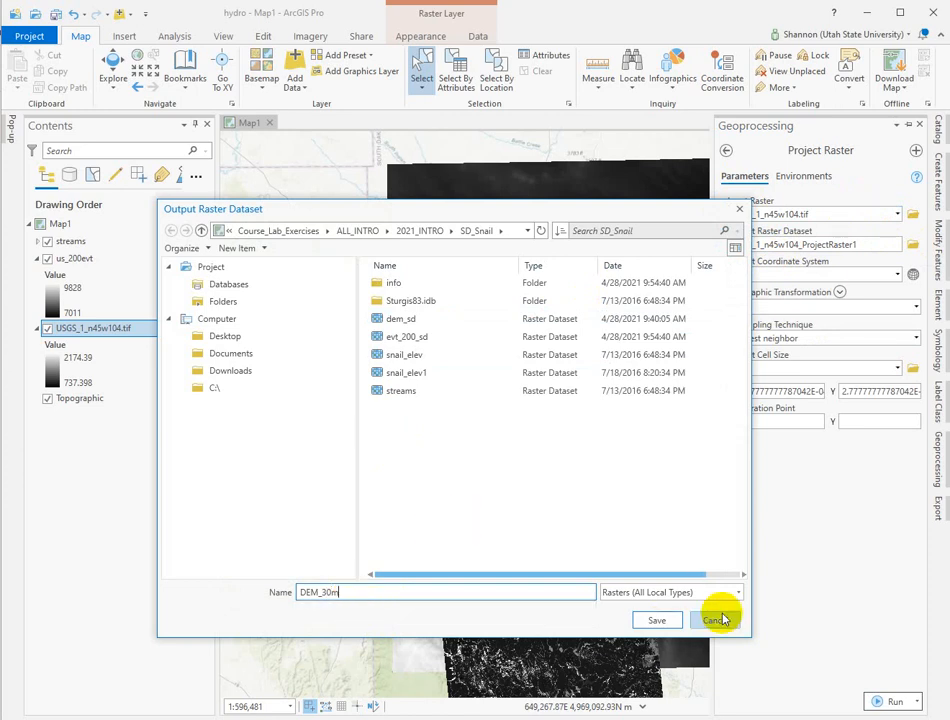
{"action": "left_click", "coordinate": [655, 622]}
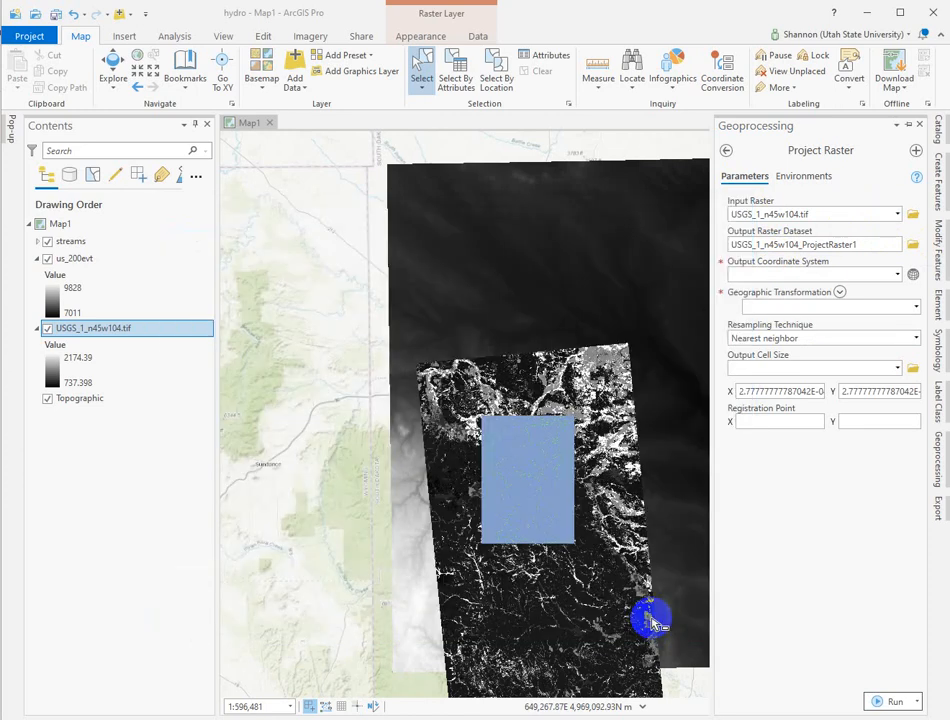
{"action": "left_click", "coordinate": [901, 275]}
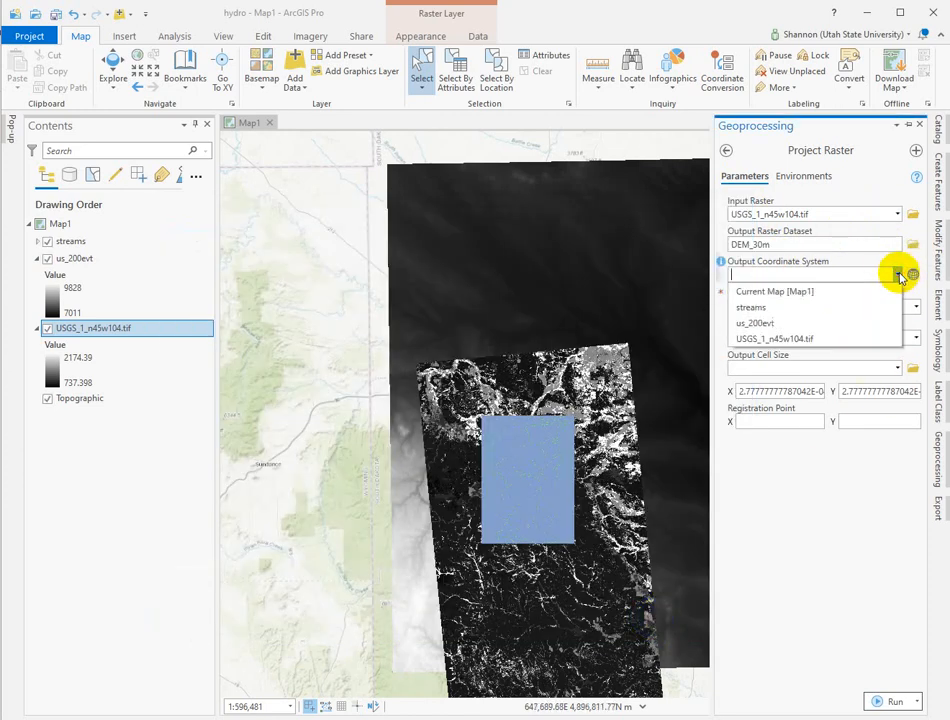
{"action": "left_click", "coordinate": [764, 307]}
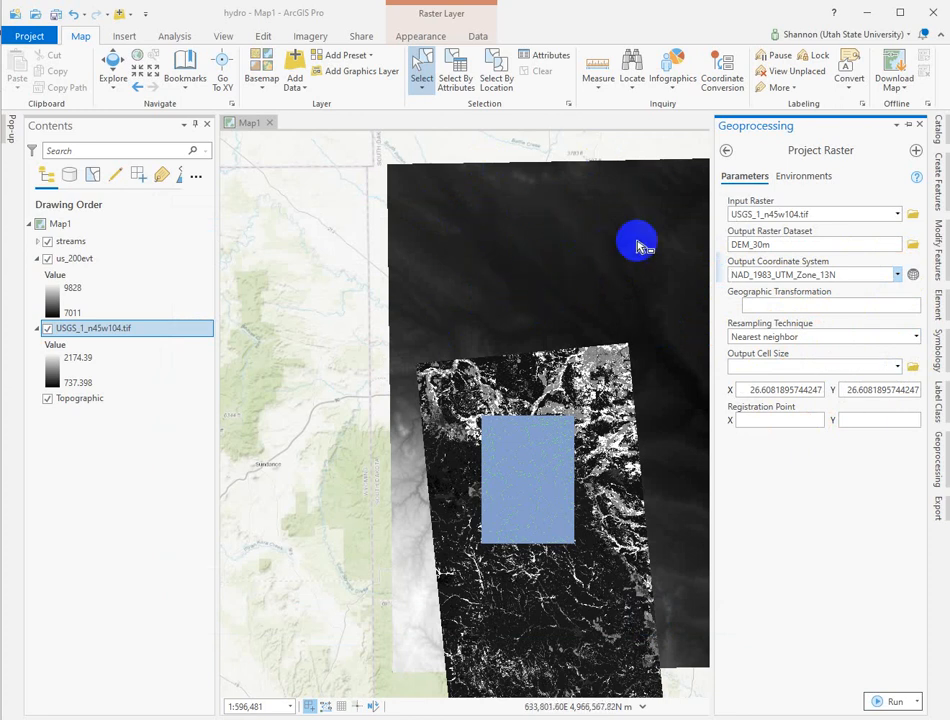
- Set the resampling technique to bilinear interpolation and take the output cell size from the streams layer
{"action": "left_click", "coordinate": [914, 337]}
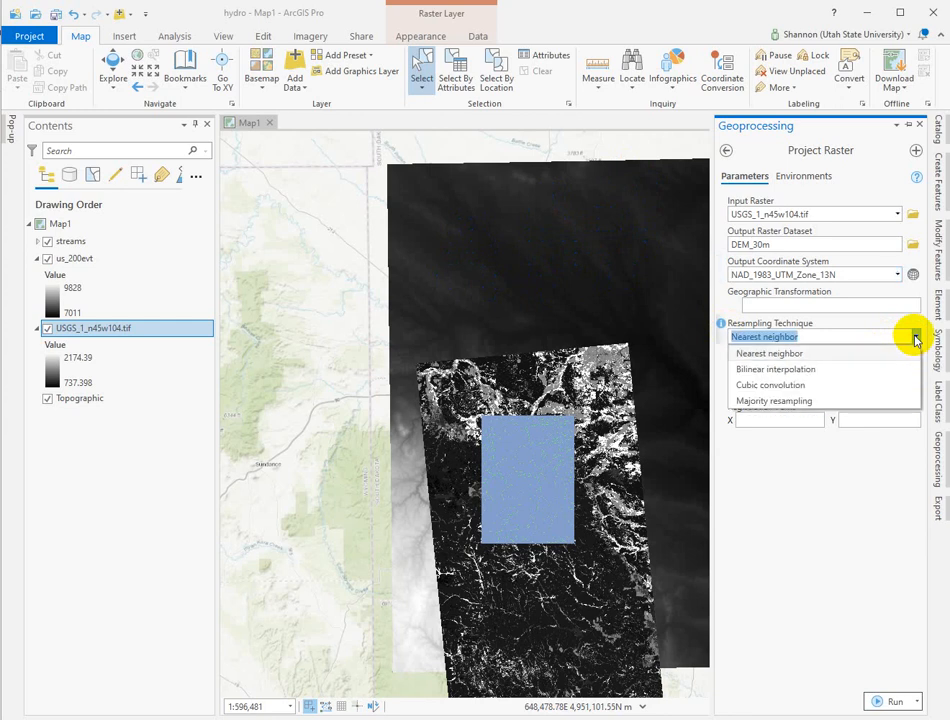
{"action": "left_click", "coordinate": [782, 369]}
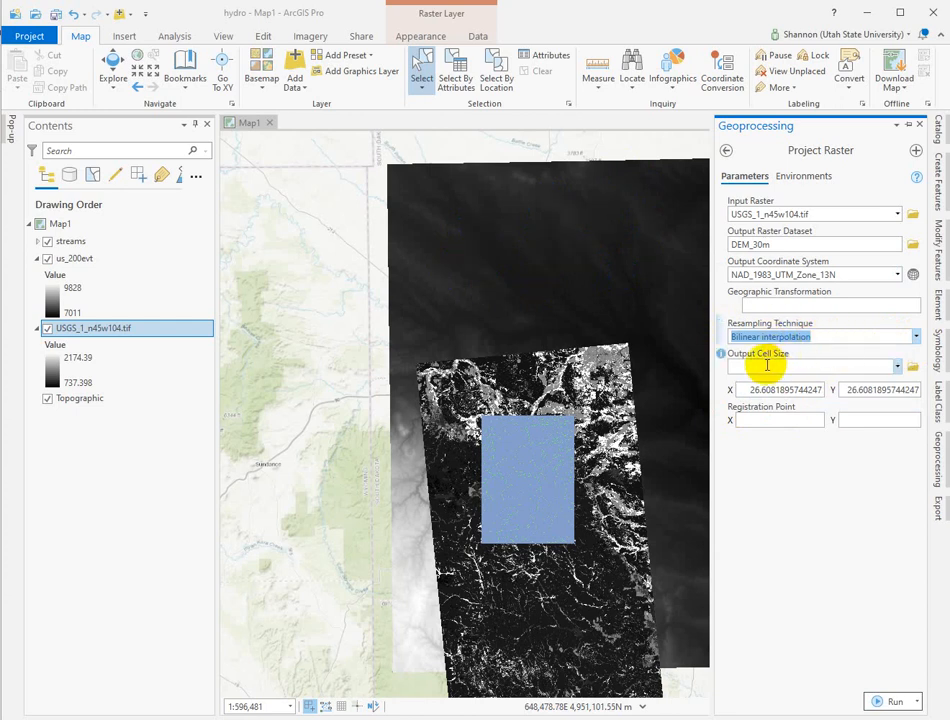
{"action": "left_click", "coordinate": [897, 367]}
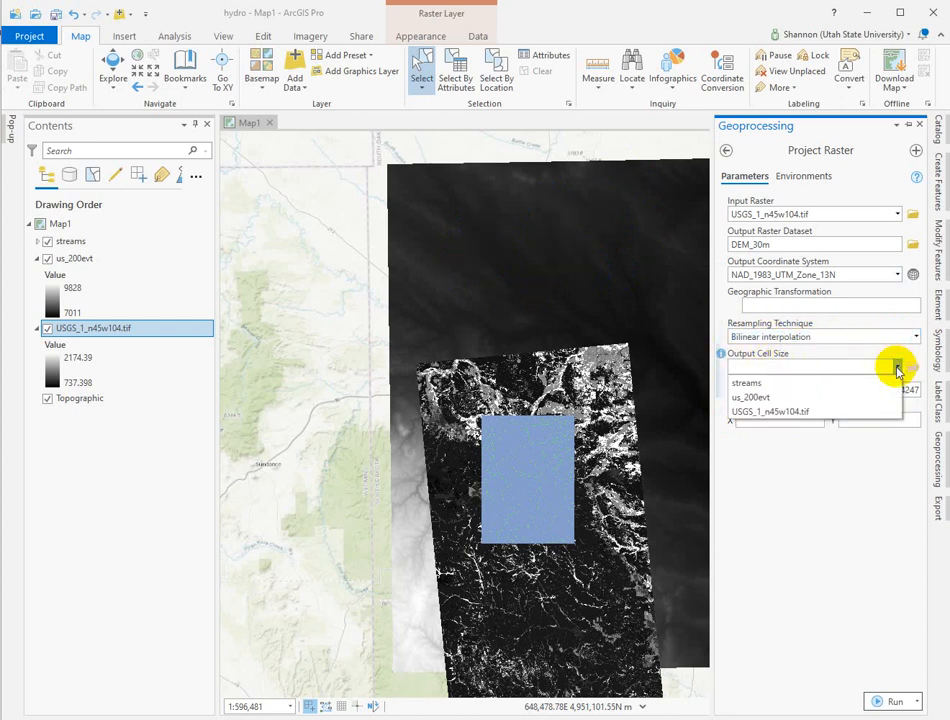
{"action": "left_click", "coordinate": [768, 383]}
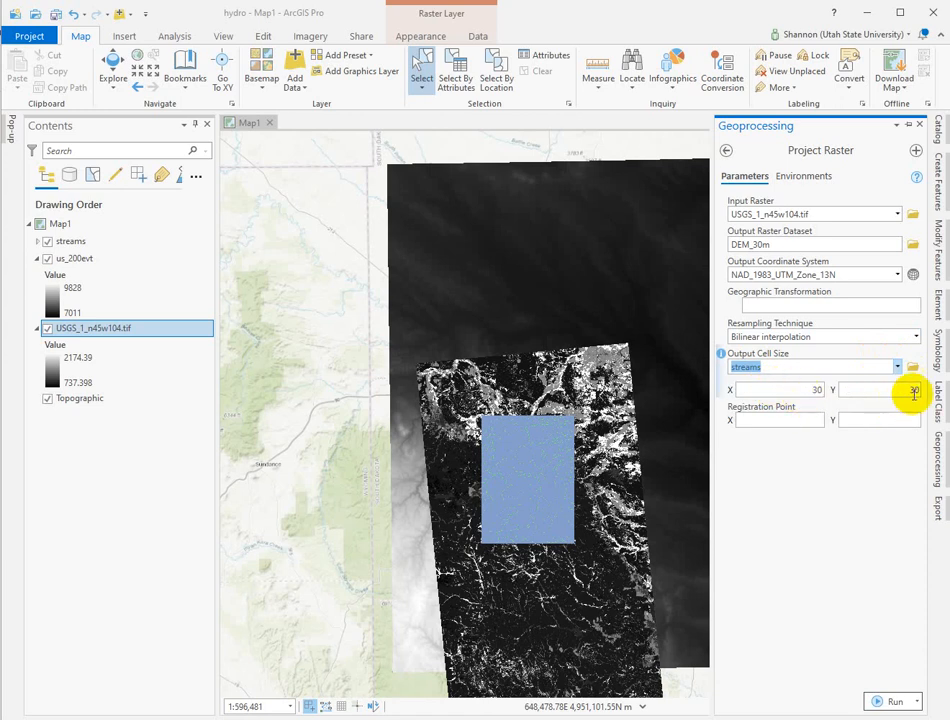
- In the tool's environment settings, set the raster analysis cell size same as layer streams and use streams as the snap raster
{"action": "left_click", "coordinate": [818, 177]}
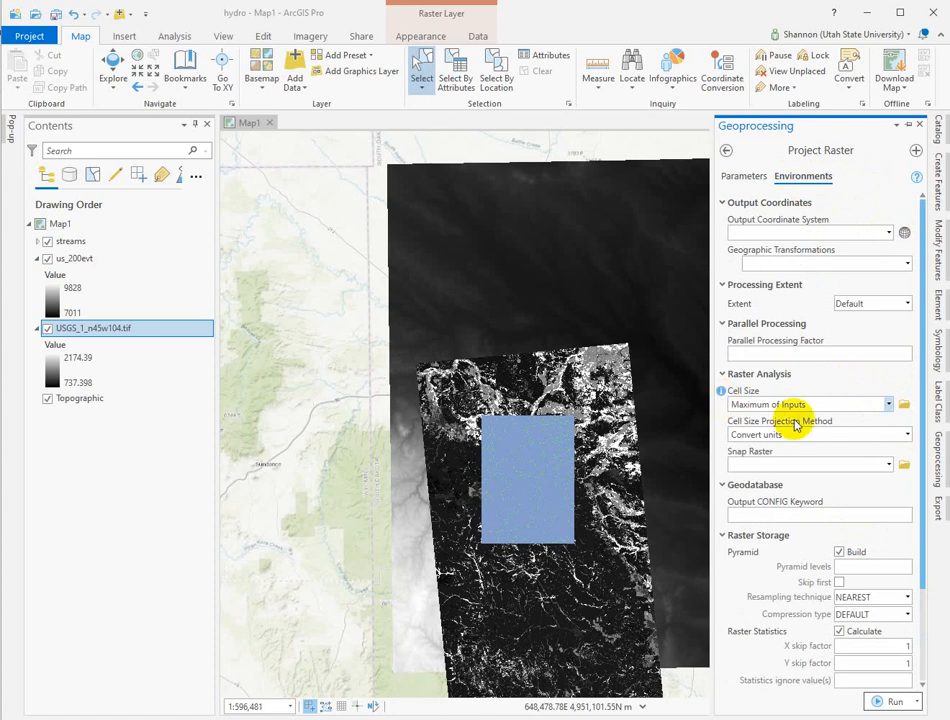
{"action": "left_click", "coordinate": [722, 486]}
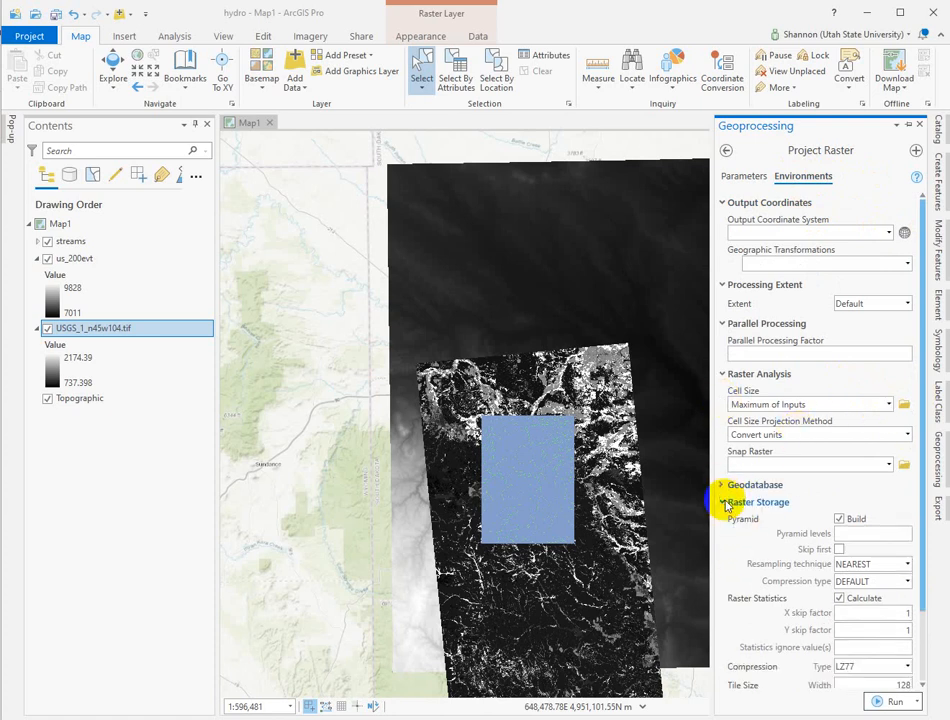
{"action": "left_click", "coordinate": [724, 503]}
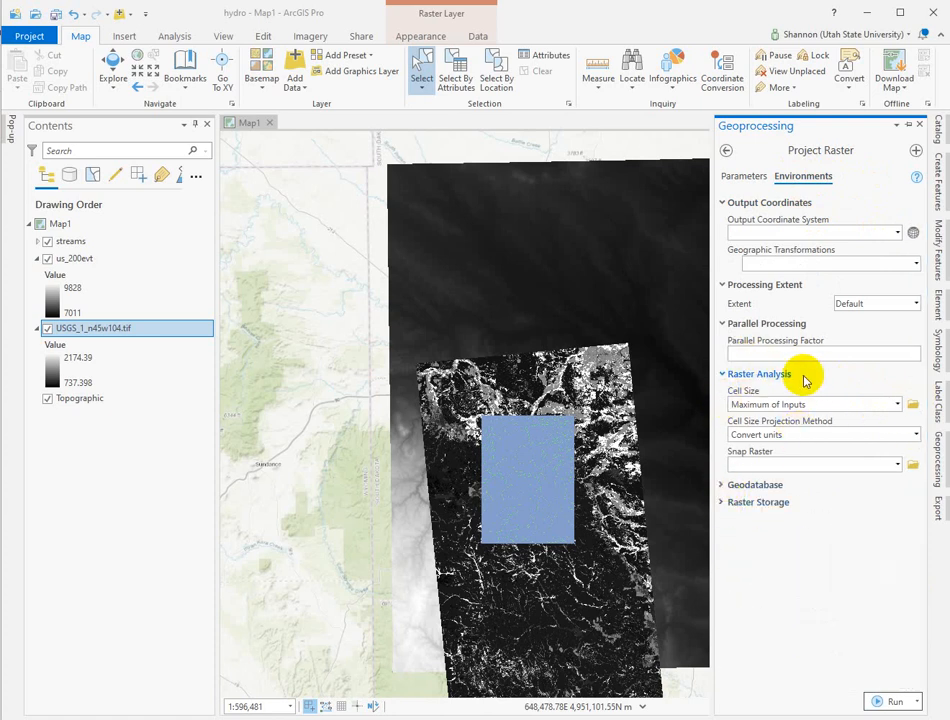
{"action": "left_click", "coordinate": [898, 404]}
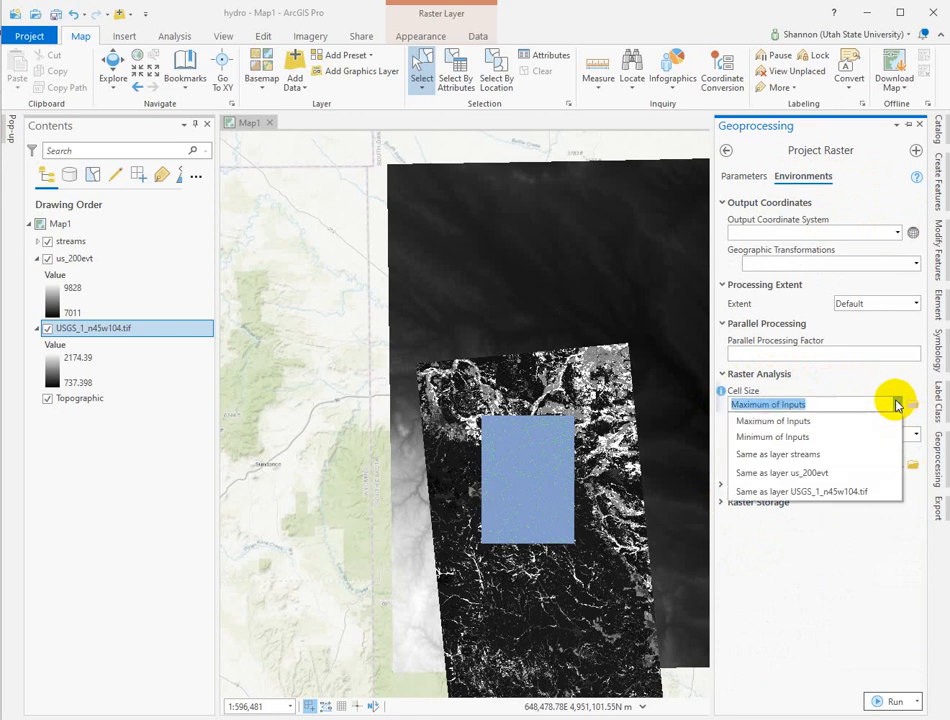
{"action": "left_click", "coordinate": [814, 458]}
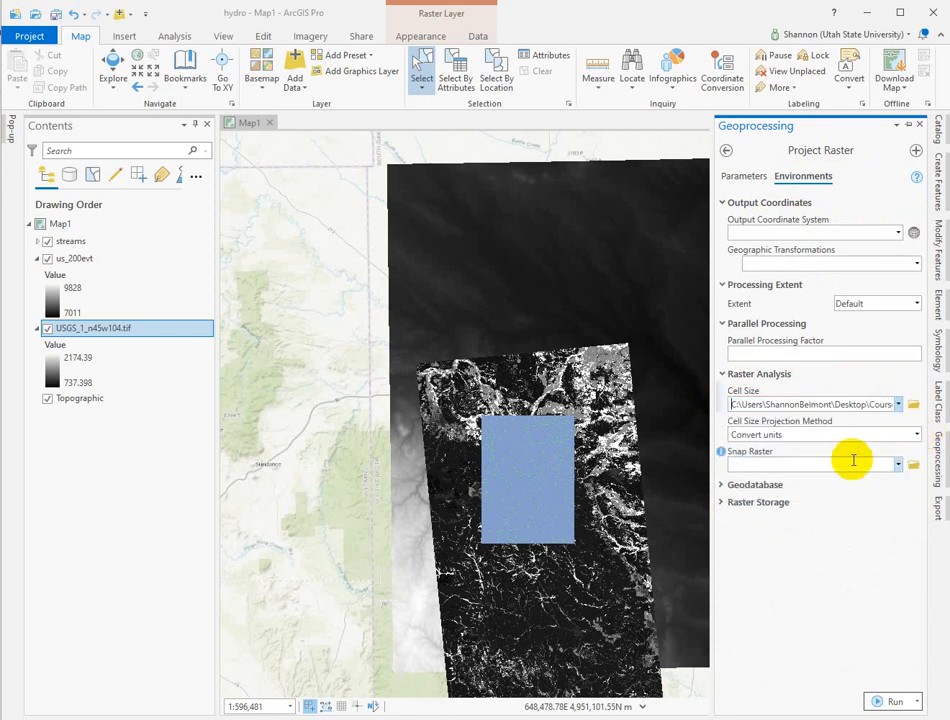
{"action": "left_click", "coordinate": [898, 464]}
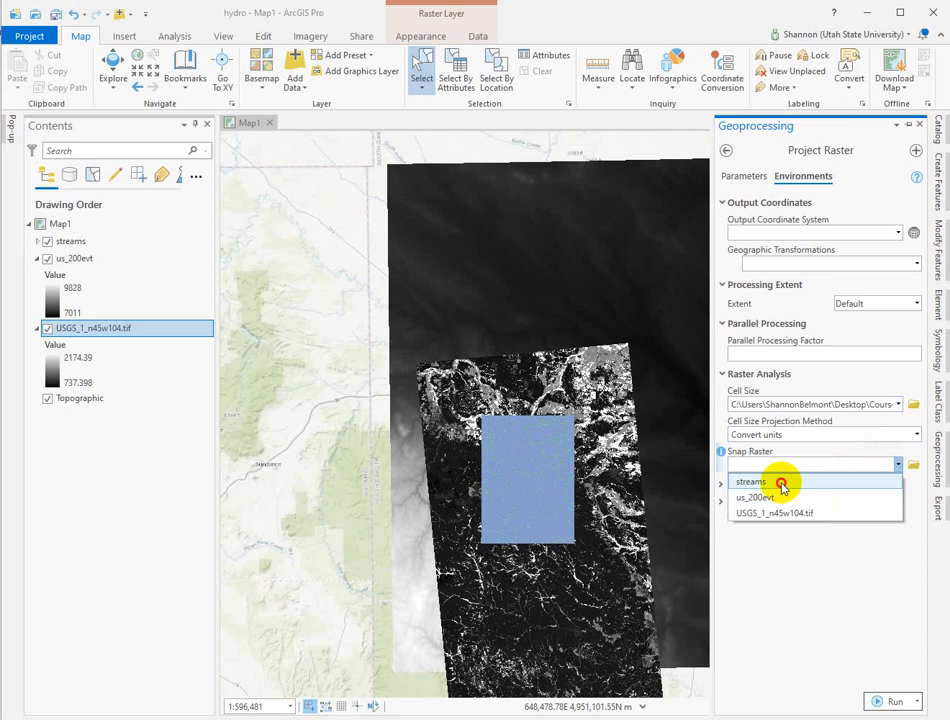
{"action": "left_click", "coordinate": [781, 483]}
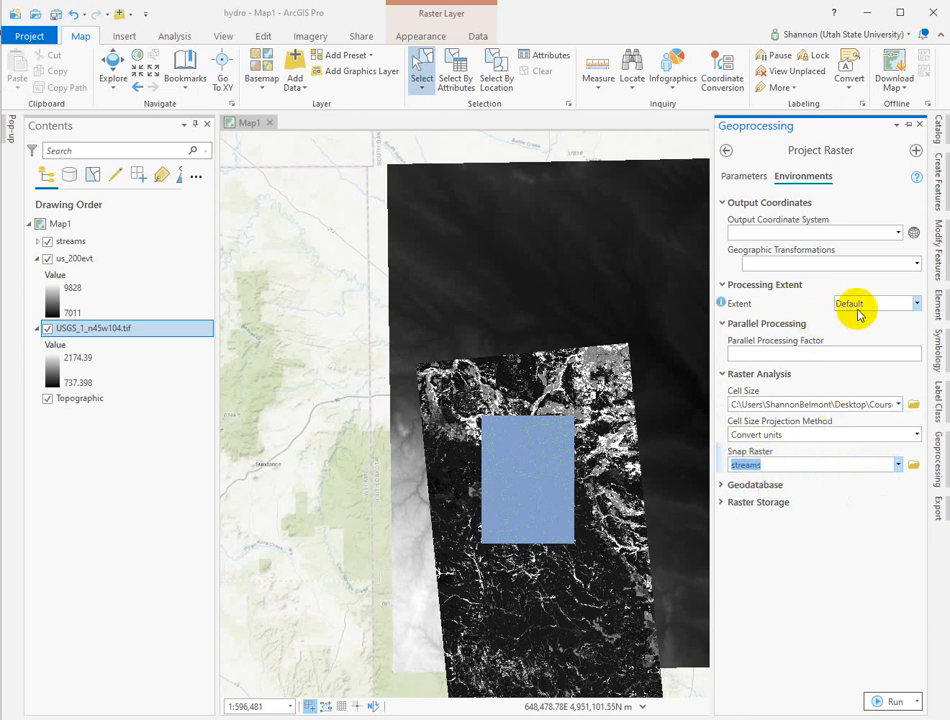
- Set the processing extent to match the streams layer and hide the us_200evt layer on the map
{"action": "left_click", "coordinate": [918, 304]}
{"action": "left_click", "coordinate": [864, 430]}
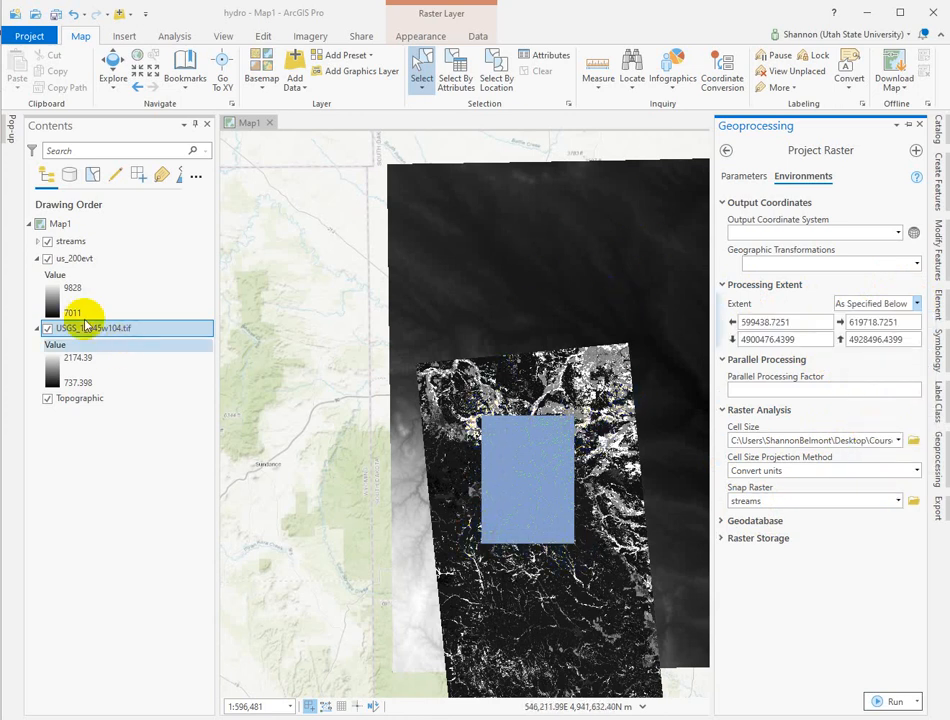
{"action": "left_click", "coordinate": [47, 258]}
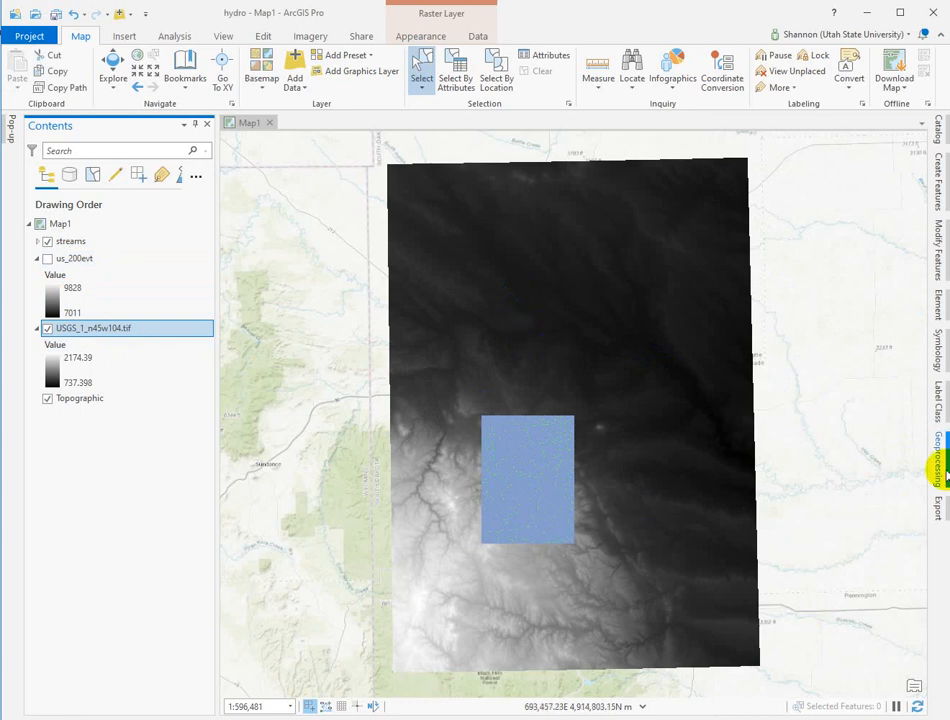
- Set the environment's output coordinate system from the streams layer, NAD_1983_UTM_Zone_13N
{"action": "left_click", "coordinate": [938, 475]}
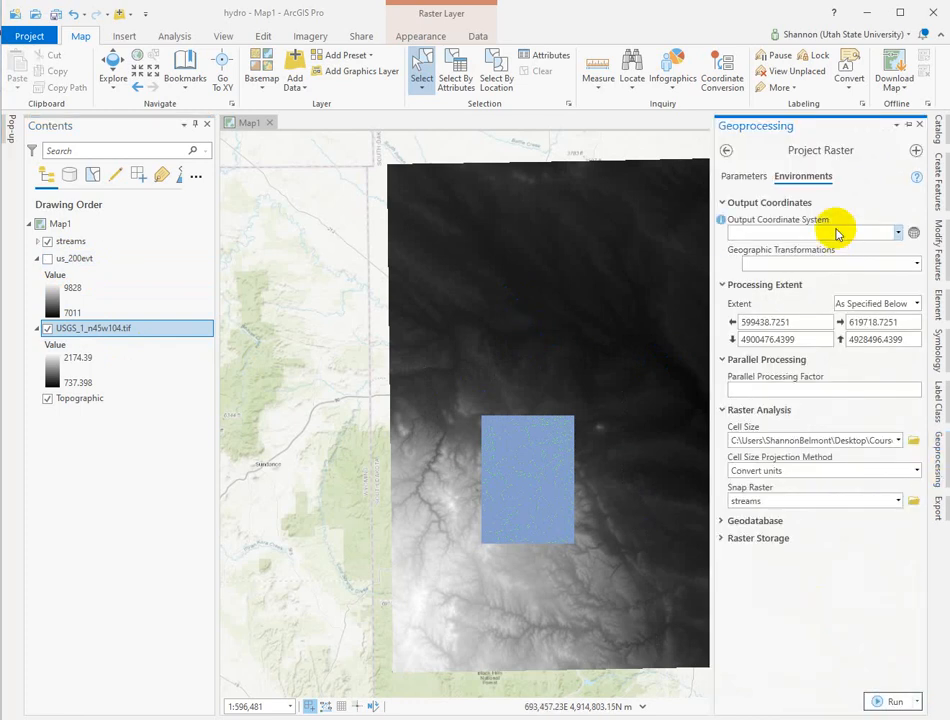
{"action": "left_click", "coordinate": [898, 232]}
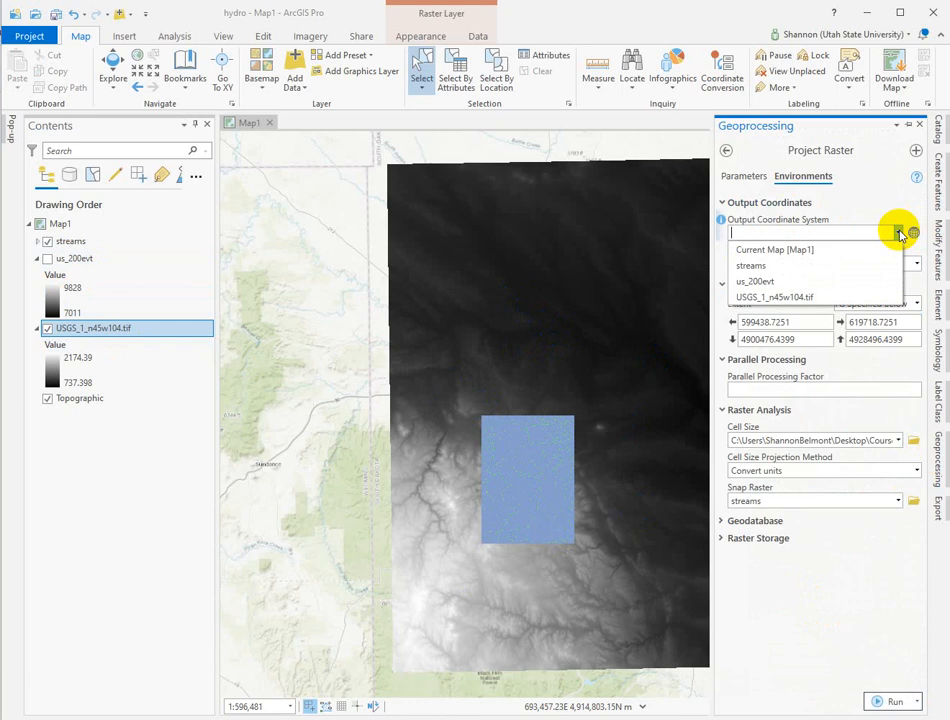
{"action": "left_click", "coordinate": [753, 268]}
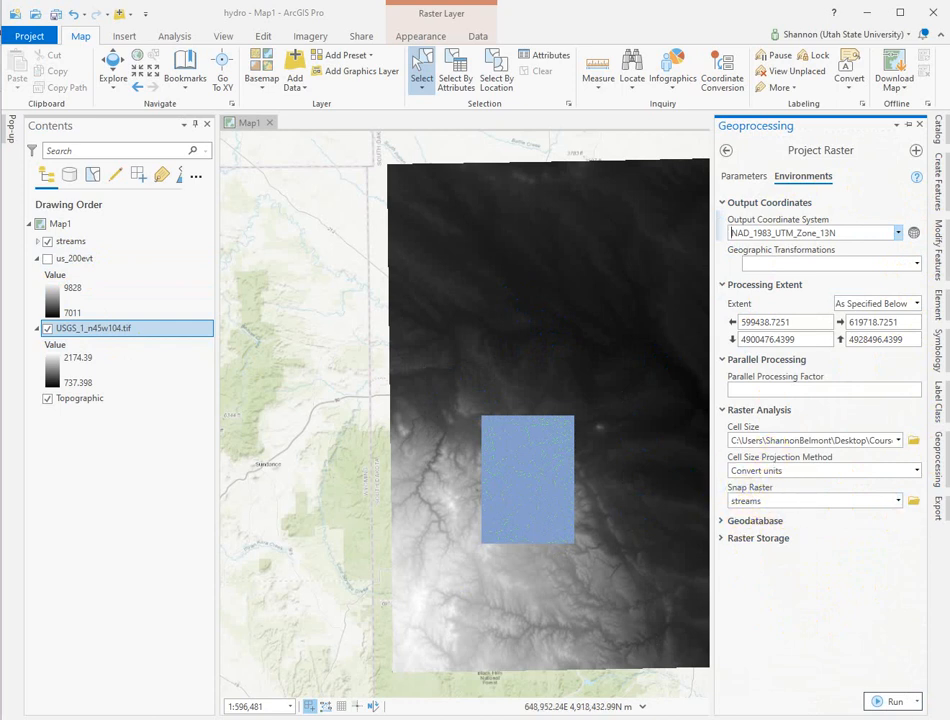
- Run Project Raster on the USGS elevation raster and hide the streams and USGS_1_n45w104.tif layers
{"action": "left_click", "coordinate": [895, 703]}
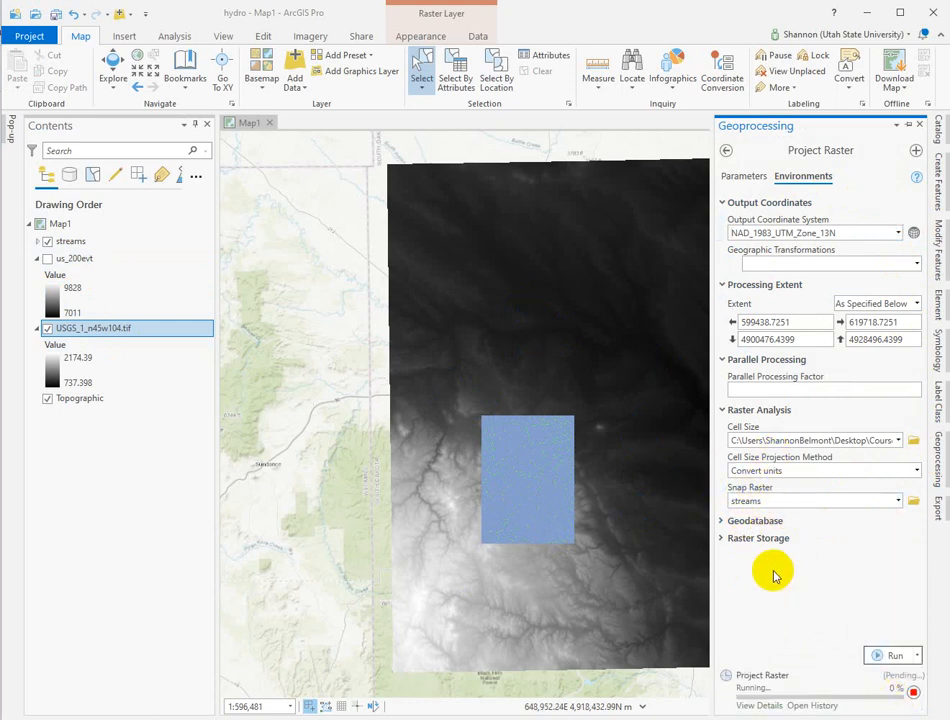
{"action": "left_click", "coordinate": [47, 241]}
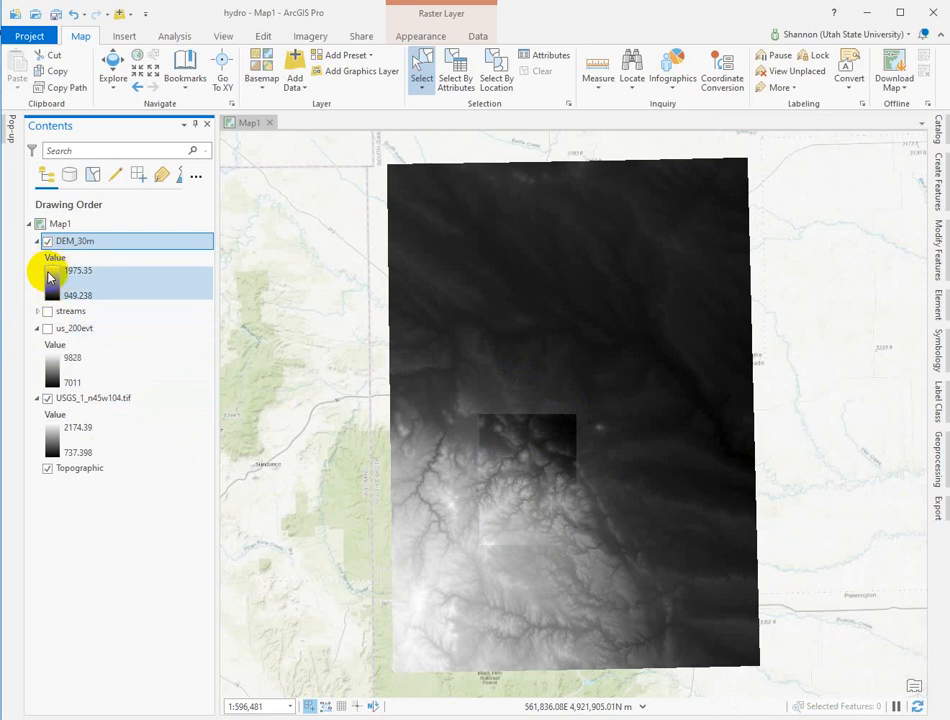
{"action": "left_click", "coordinate": [46, 398]}
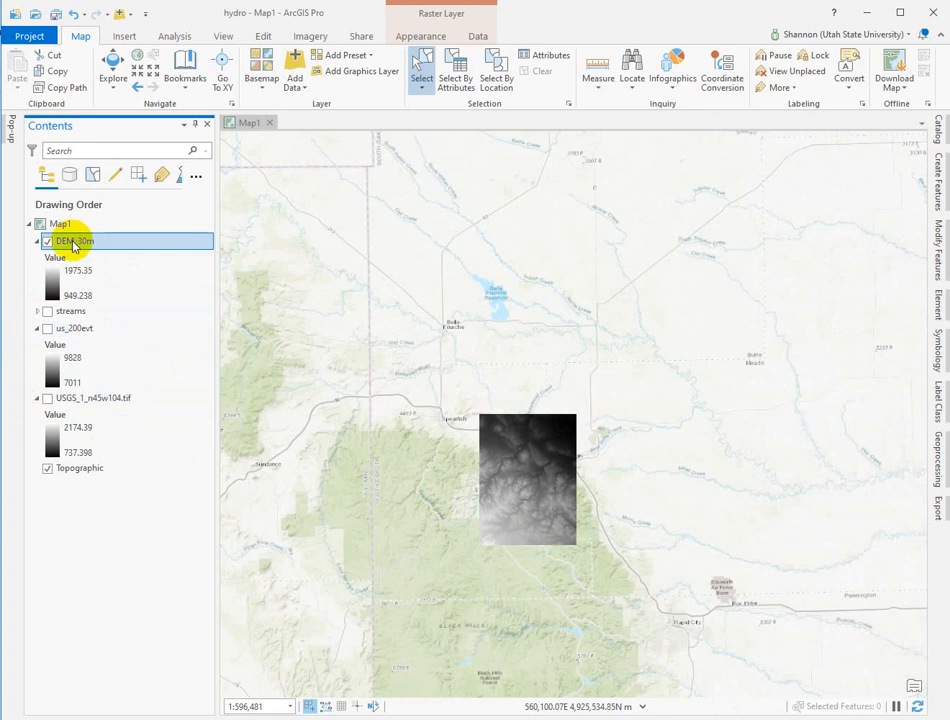
- Check the spatial reference of the DEM_30m layer in its source properties
{"action": "right_click", "coordinate": [72, 246]}
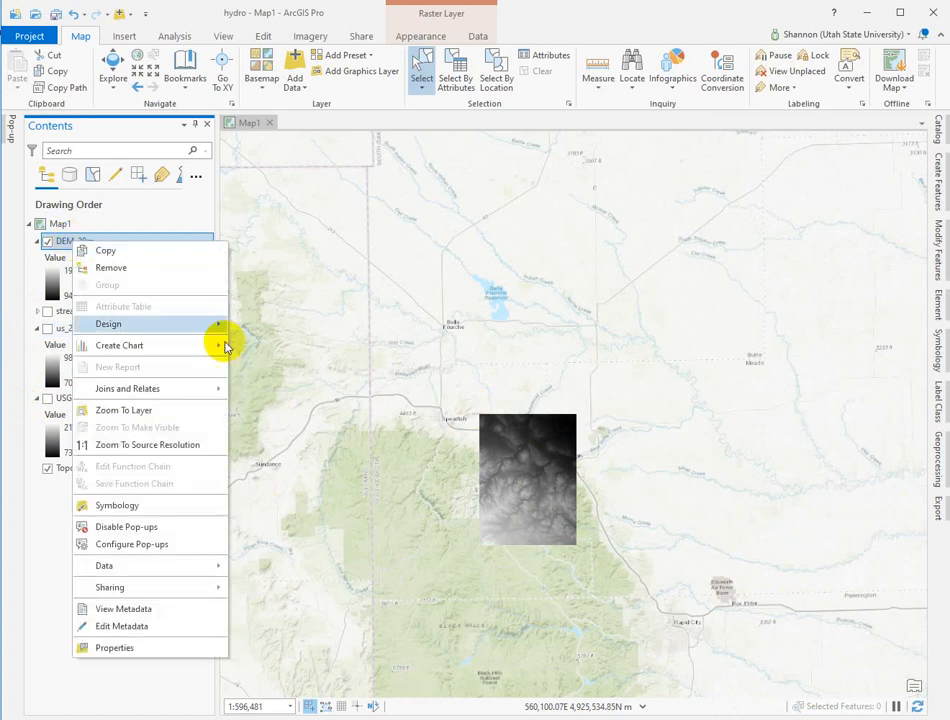
{"action": "left_click", "coordinate": [143, 655]}
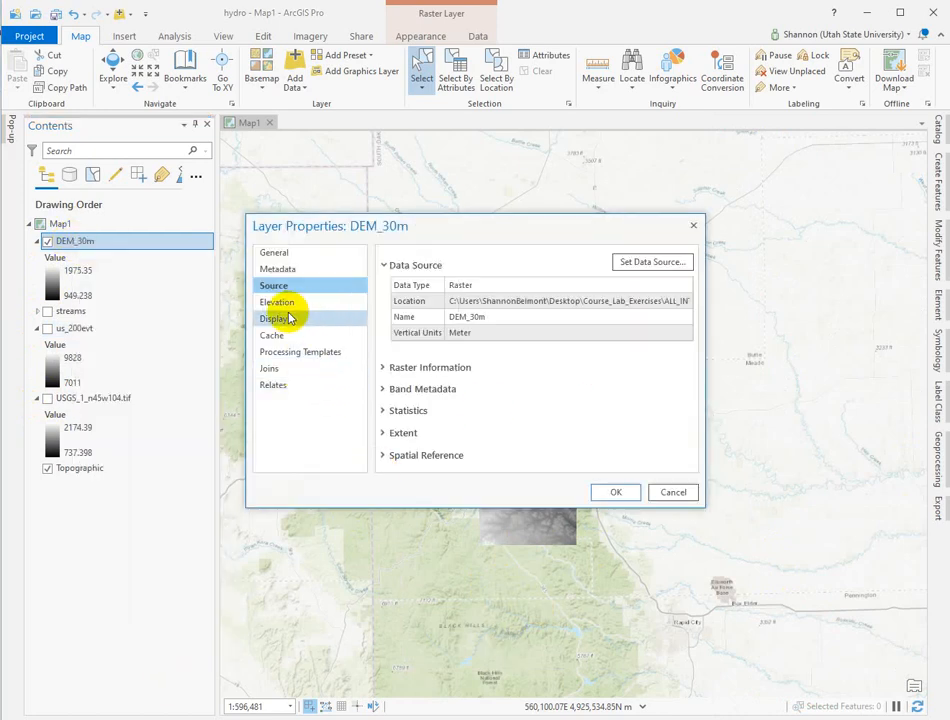
{"action": "left_click", "coordinate": [405, 455]}
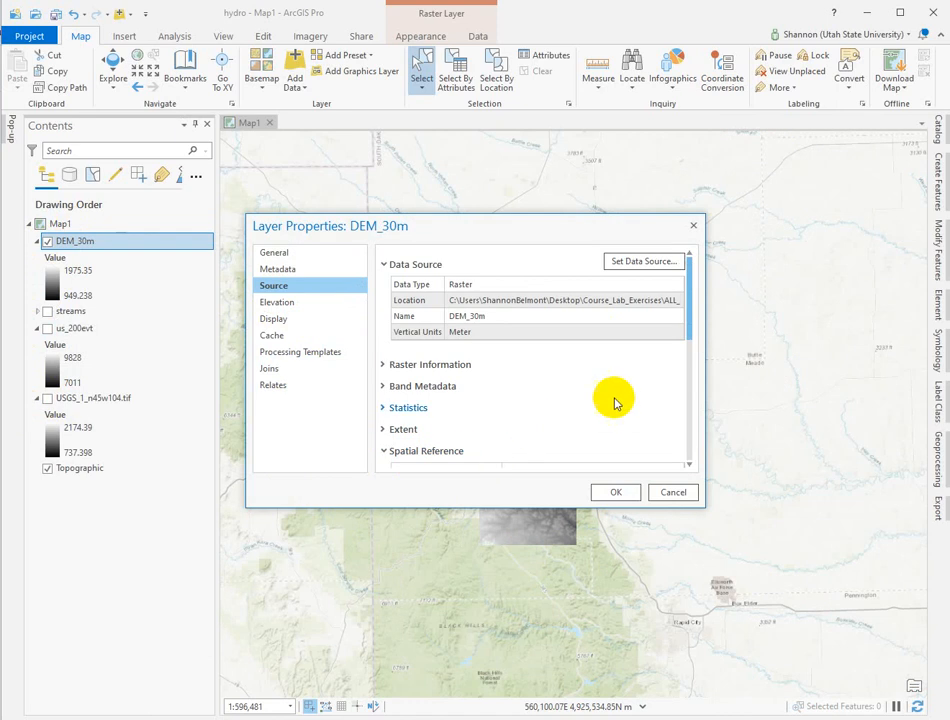
{"action": "left_click_drag", "start_coordinate": [689, 329], "coordinate": [693, 375]}
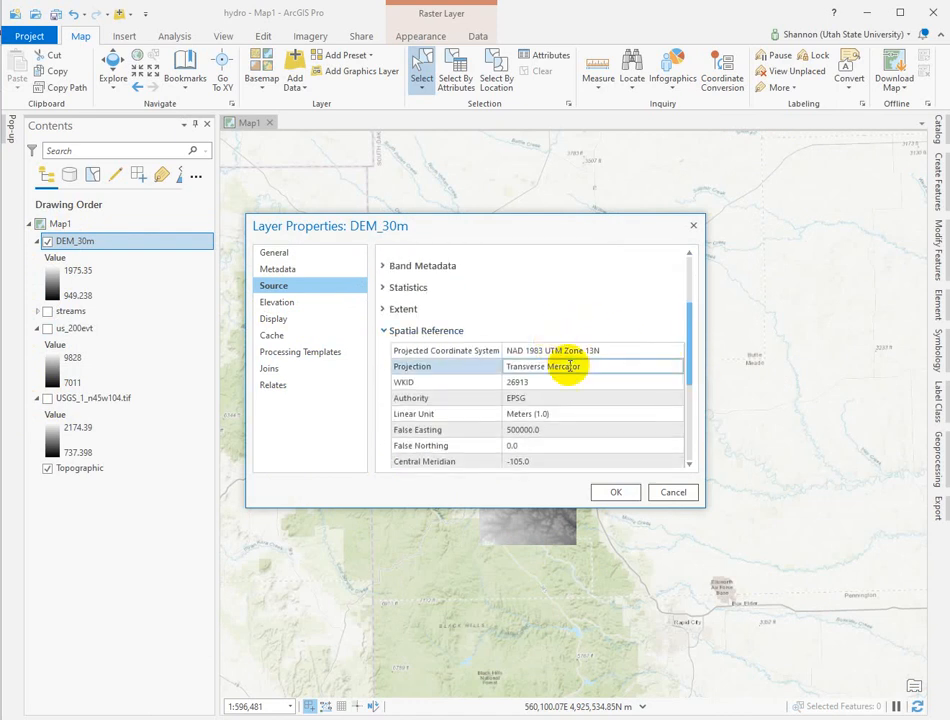
{"action": "left_click", "coordinate": [674, 493]}
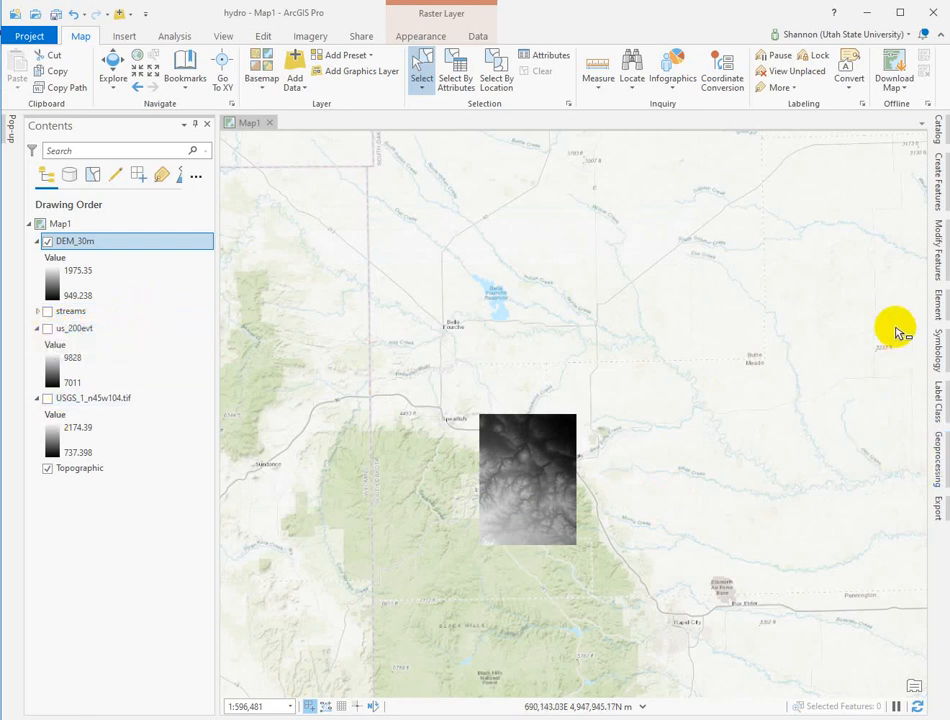
- Return to the Project Raster parameters and set us_200evt as the input raster
{"action": "left_click", "coordinate": [938, 455]}
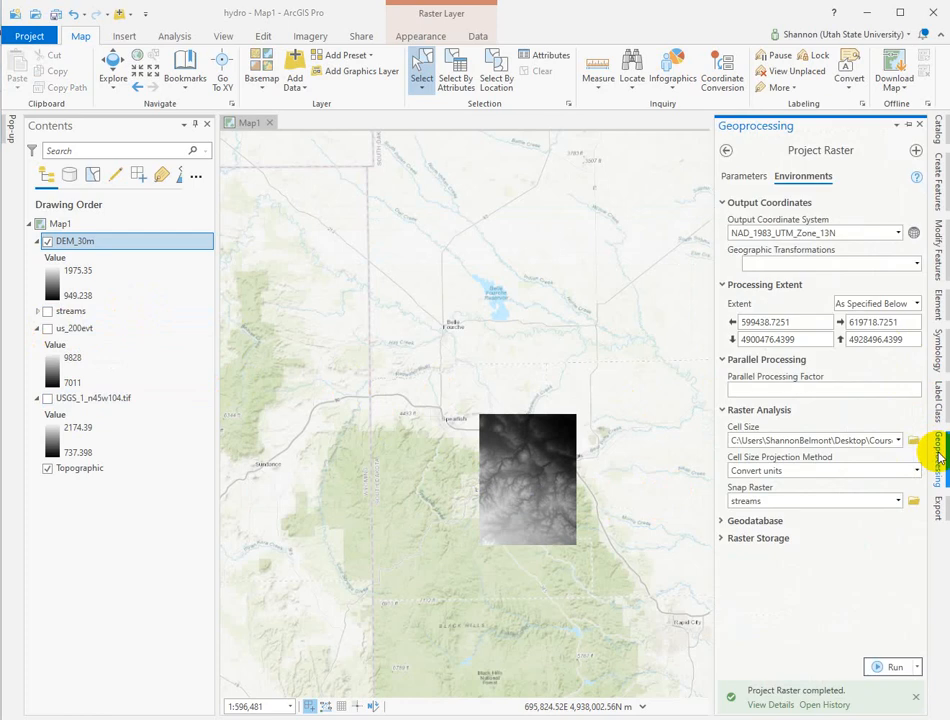
{"action": "left_click", "coordinate": [748, 178]}
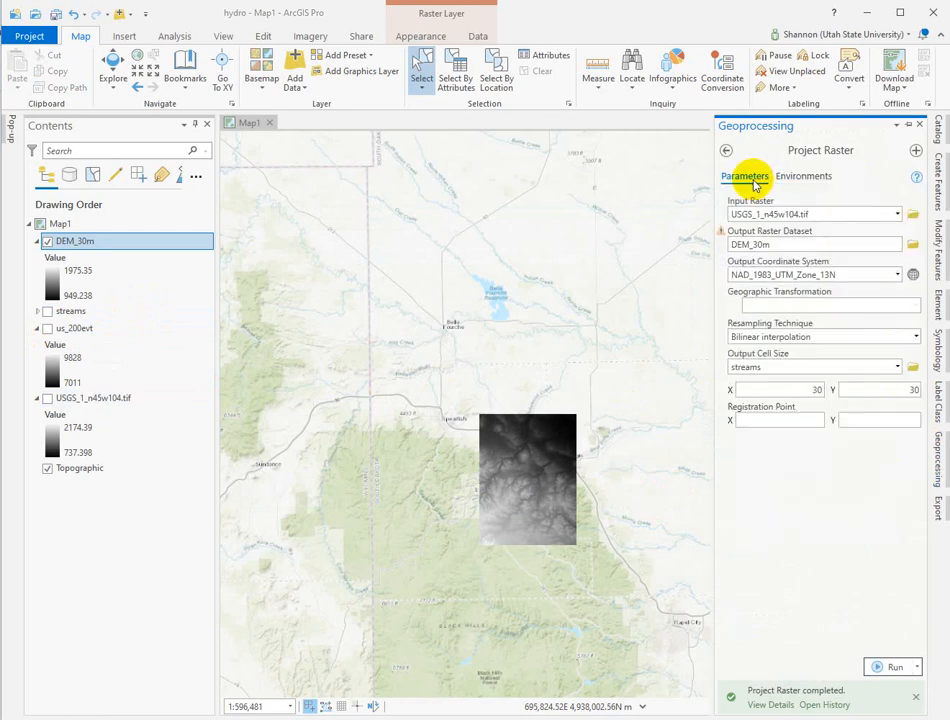
{"action": "left_click", "coordinate": [835, 213]}
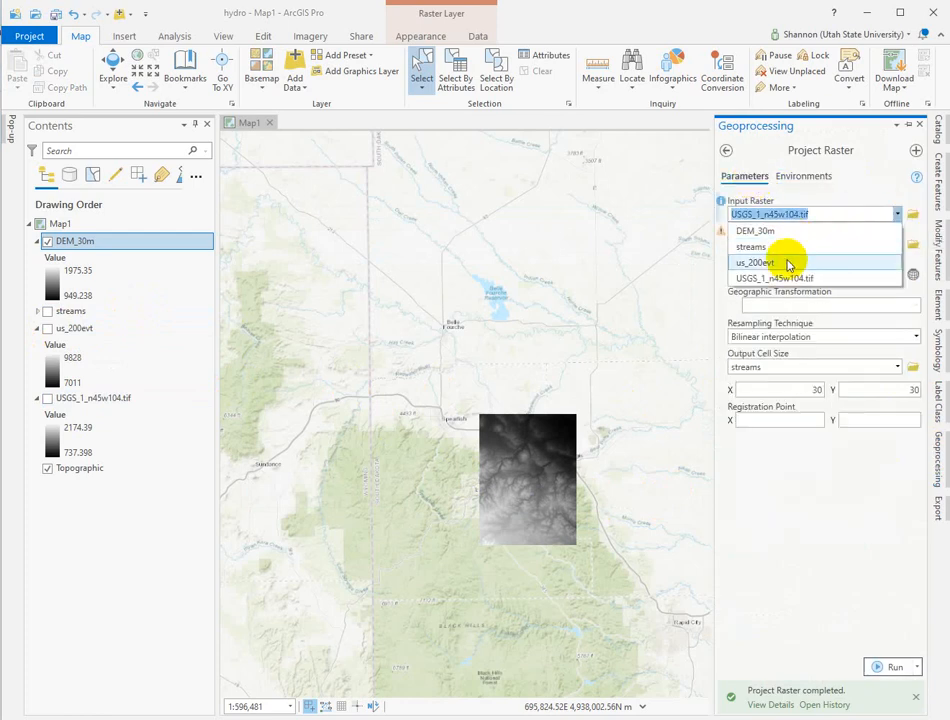
{"action": "left_click", "coordinate": [757, 263]}
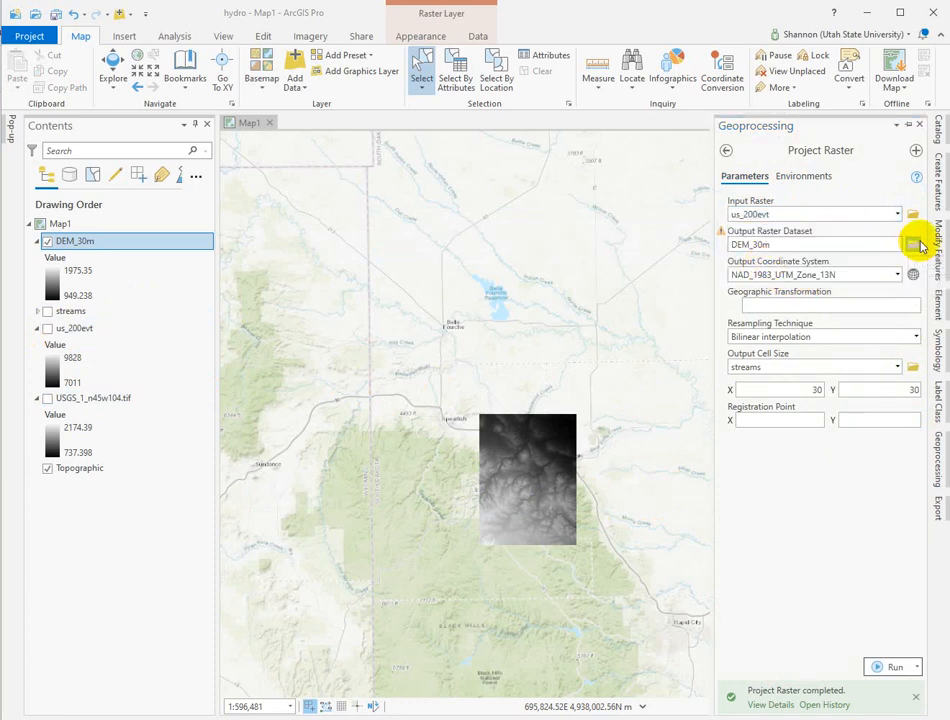
- Name the output raster dataset evt_200_sd2 in the SD_Snail folder
{"action": "left_click", "coordinate": [912, 244]}
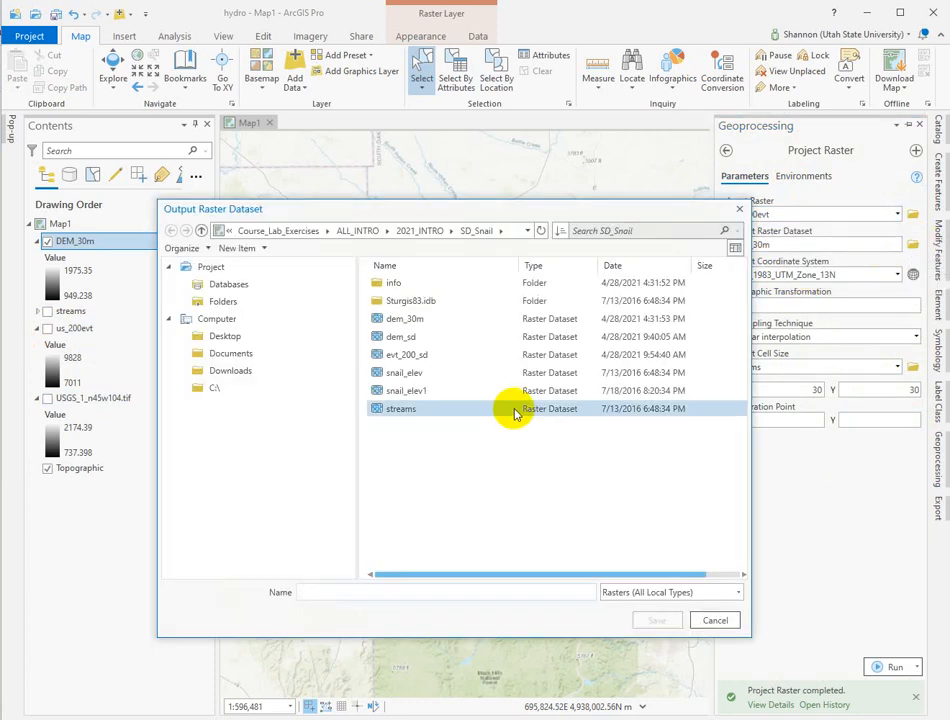
{"action": "left_click", "coordinate": [405, 354]}
{"action": "left_click", "coordinate": [355, 593]}
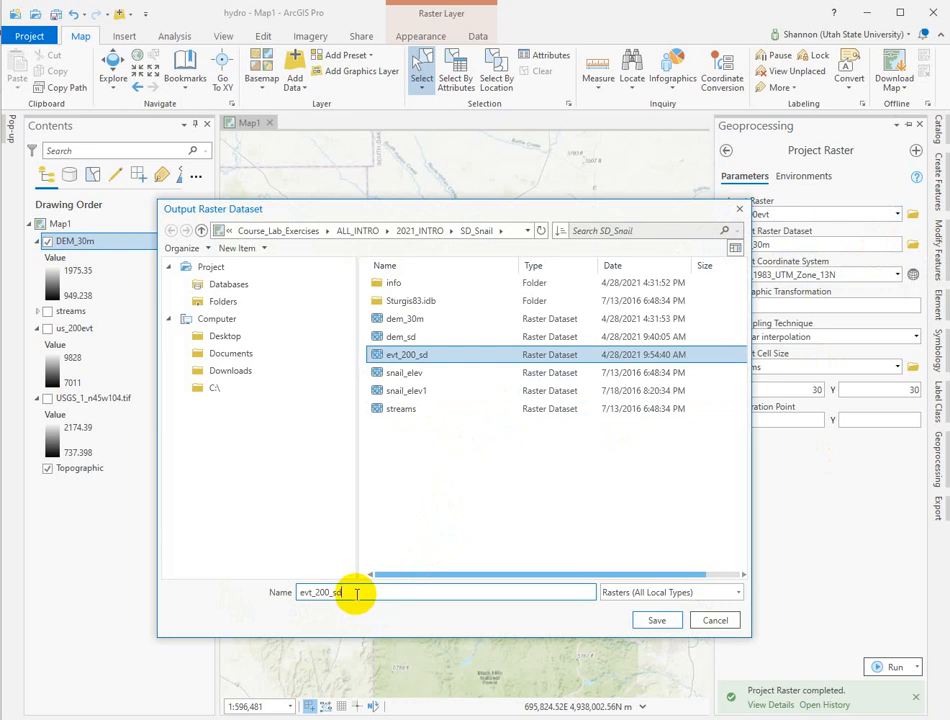
{"action": "type", "text": "2"}
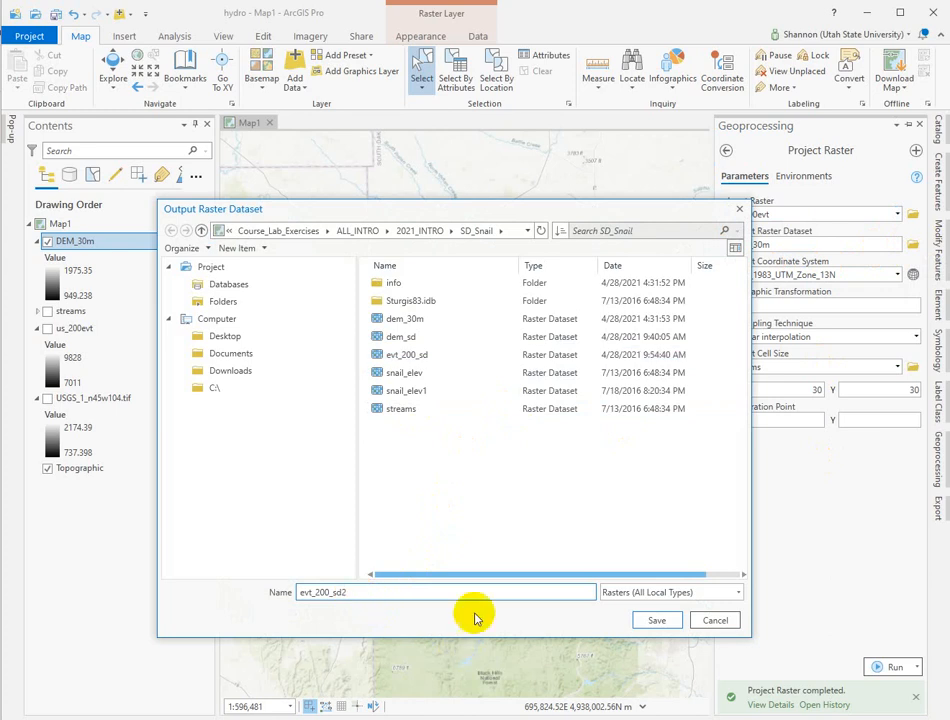
{"action": "left_click", "coordinate": [658, 621]}
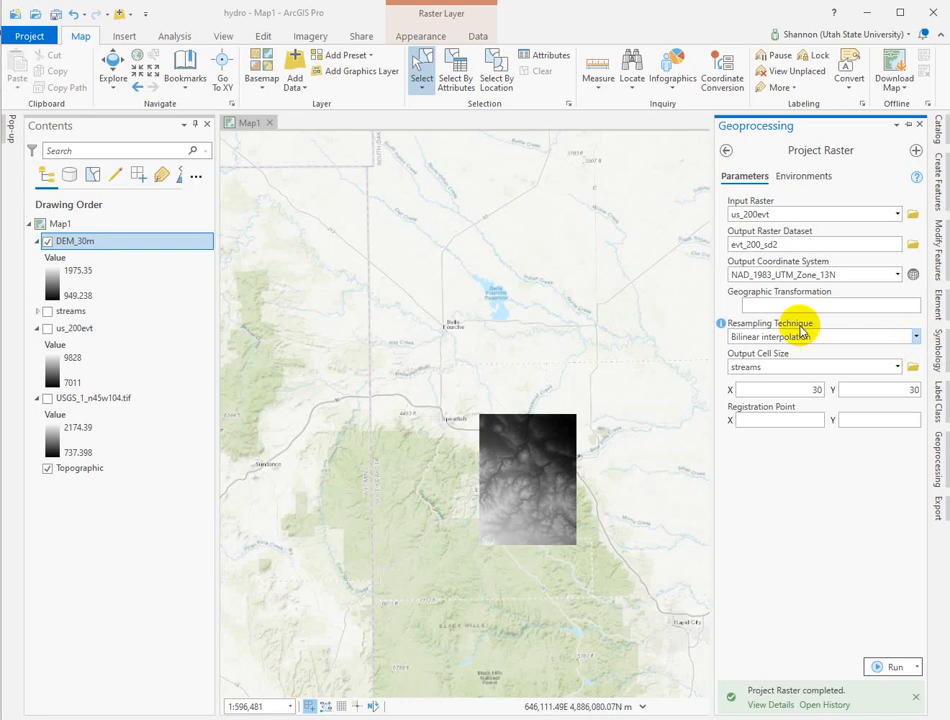
- Set the resampling technique to nearest neighbor, review the environment settings and run Project Raster on us_200evt
{"action": "left_click", "coordinate": [917, 336]}
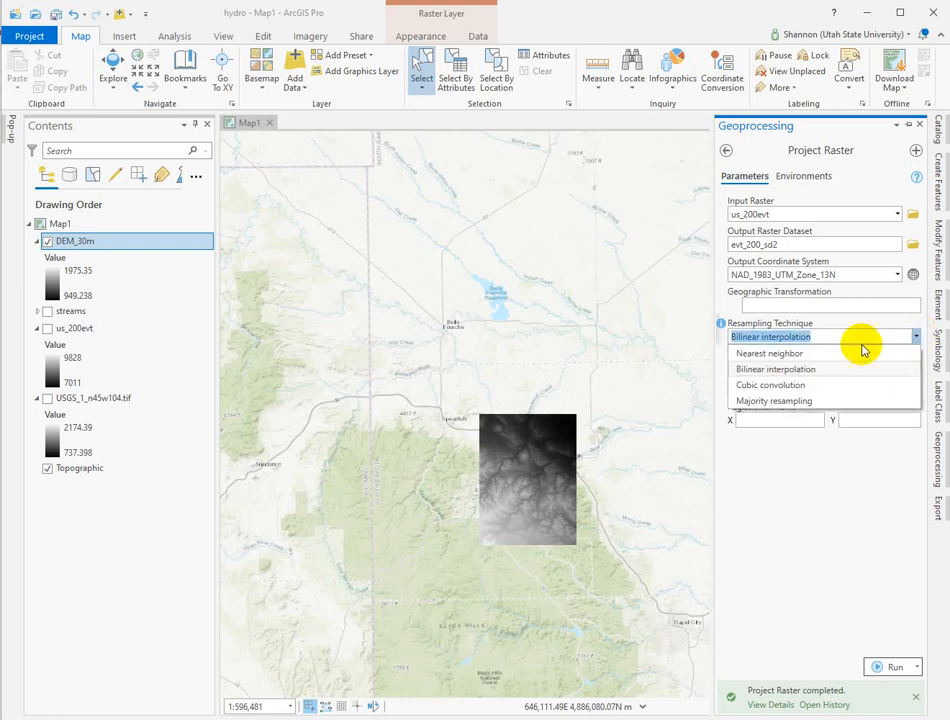
{"action": "left_click", "coordinate": [797, 358]}
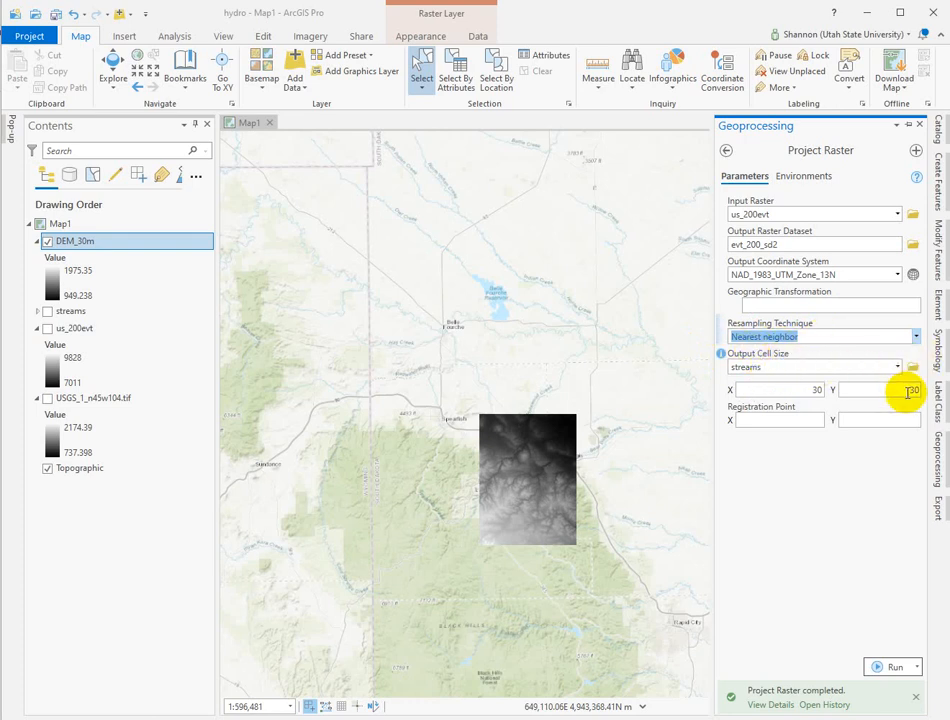
{"action": "left_click", "coordinate": [806, 175]}
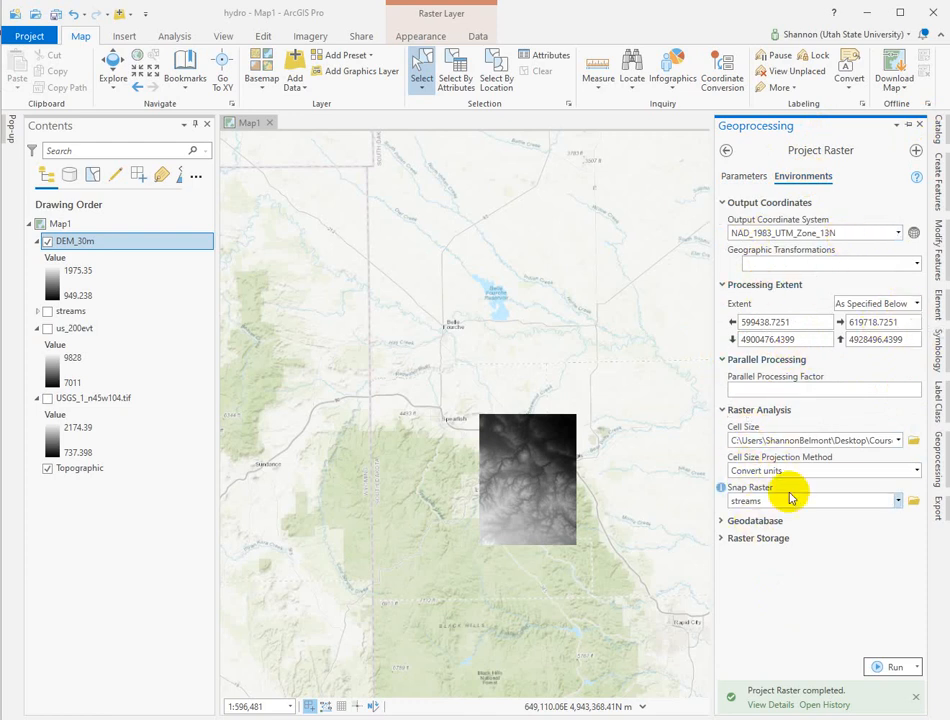
{"action": "left_click", "coordinate": [890, 669]}
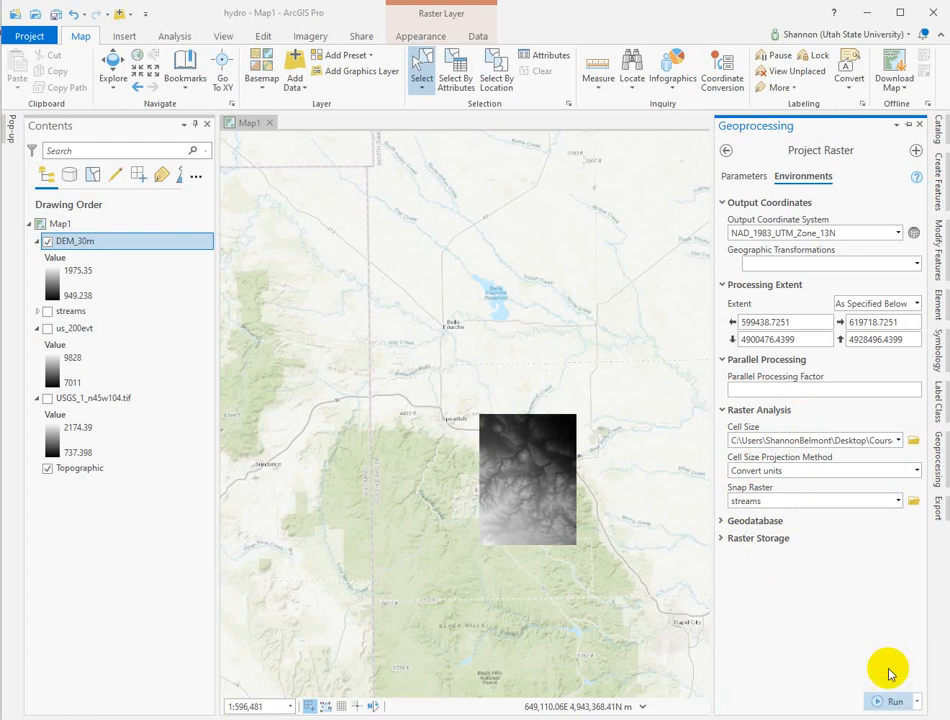
- Compare evt_200_sd2 with the us_200evt layer, and show the streams layer at the top of the drawing order
{"action": "left_click", "coordinate": [47, 328]}
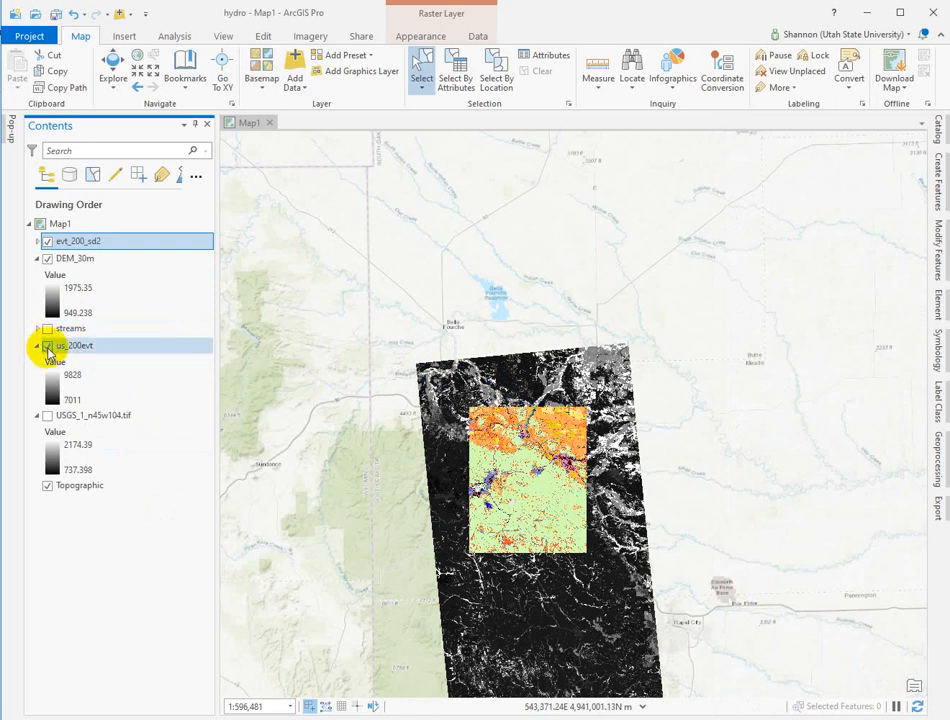
{"action": "left_click", "coordinate": [47, 346]}
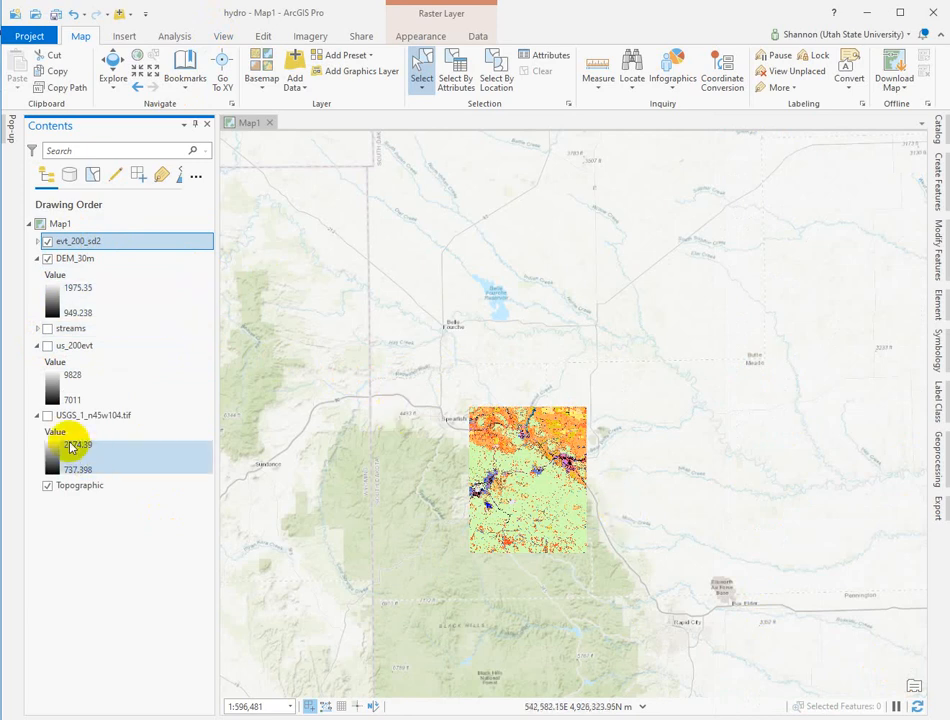
{"action": "left_click", "coordinate": [52, 333]}
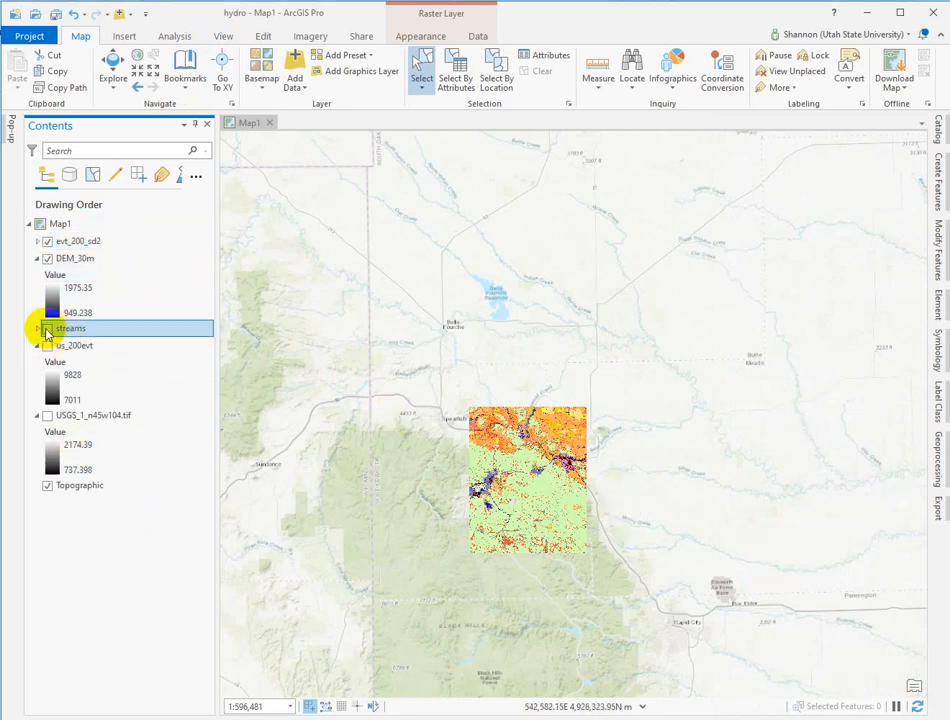
{"action": "left_click", "coordinate": [47, 329]}
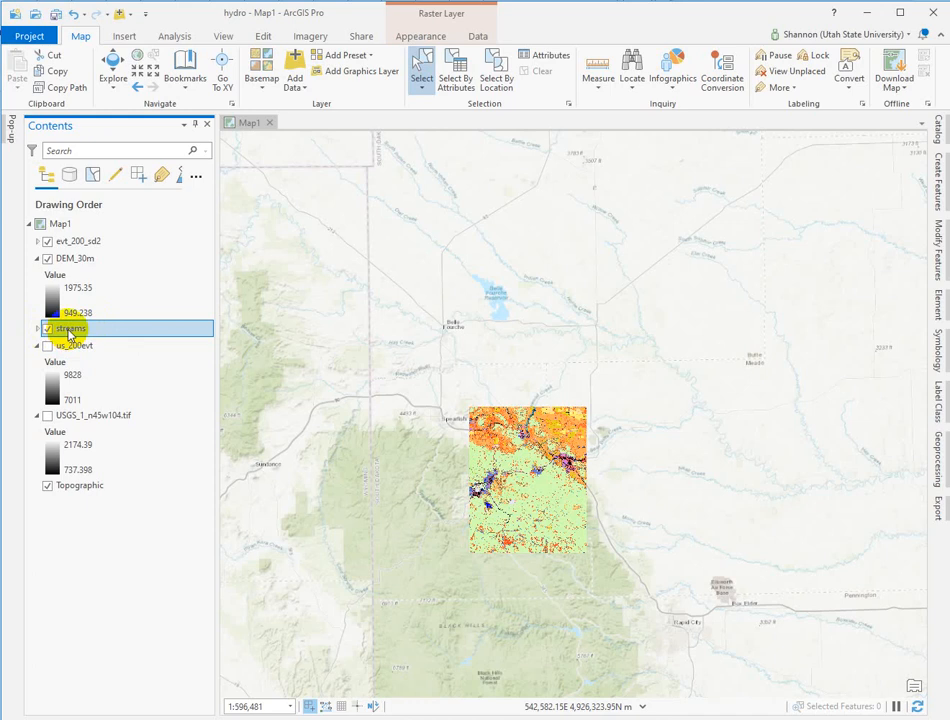
{"action": "left_click_drag", "start_coordinate": [68, 330], "coordinate": [72, 236]}
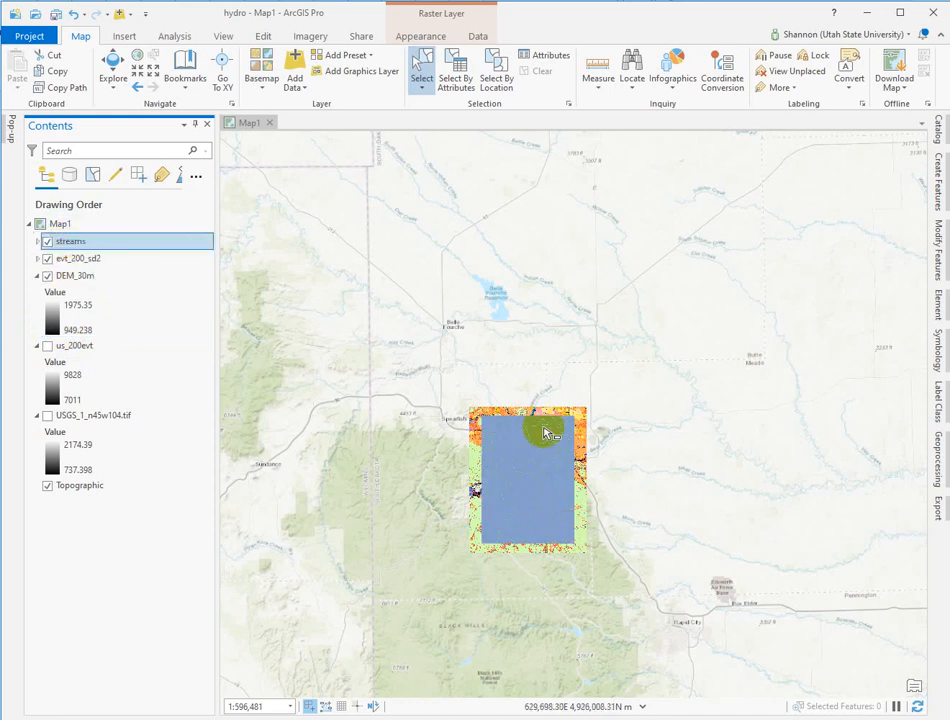